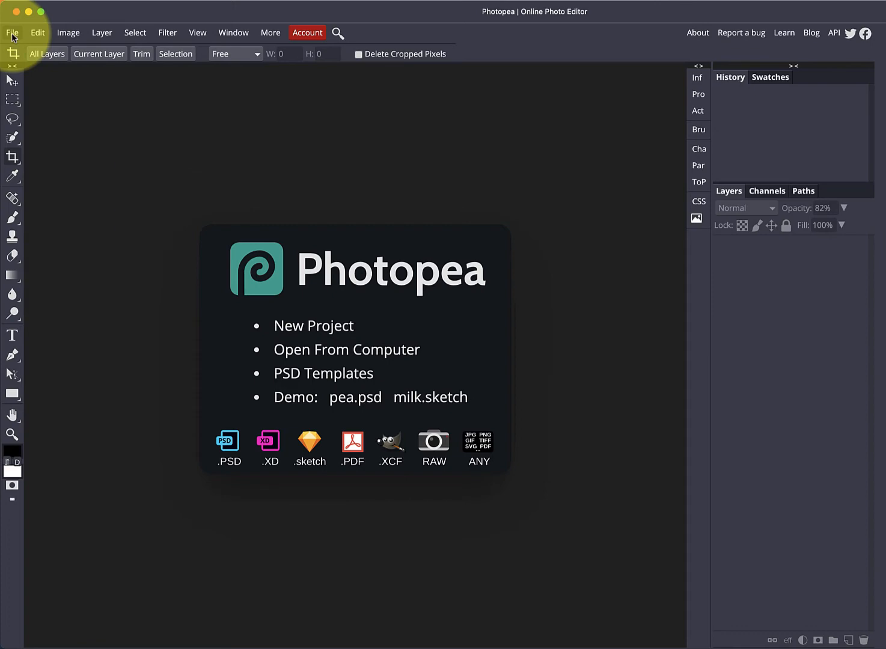
# Step: Open the photo IMG_9015.jpeg from the Desktop
pyautogui.click(13, 33)
pyautogui.click(29, 67)
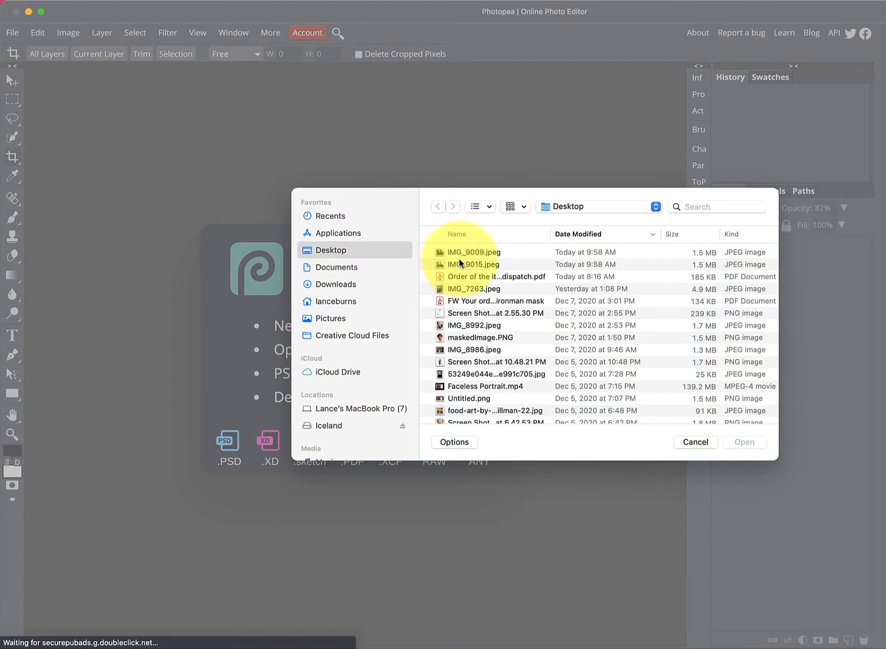
pyautogui.doubleClick(462, 257)
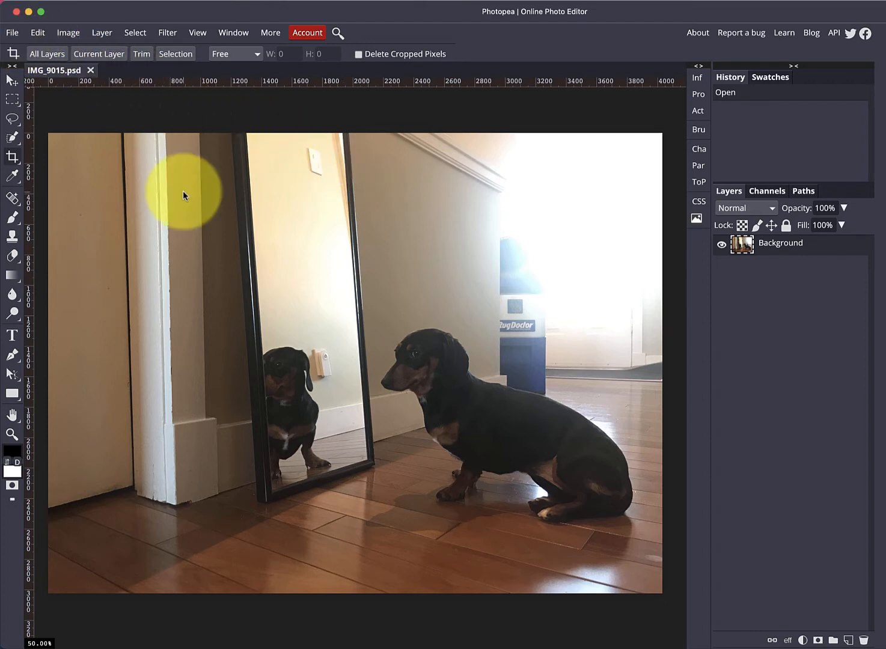
# Step: Place IMG_9739... no: place IMG_9009.jpeg into the document as a new layer and commit the placement
pyautogui.click(13, 32)
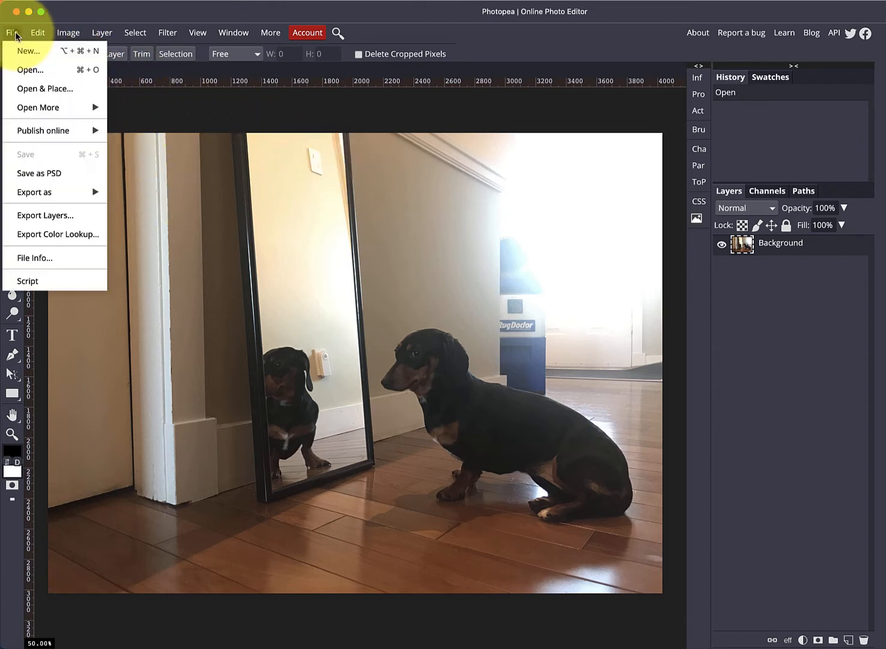
pyautogui.click(26, 72)
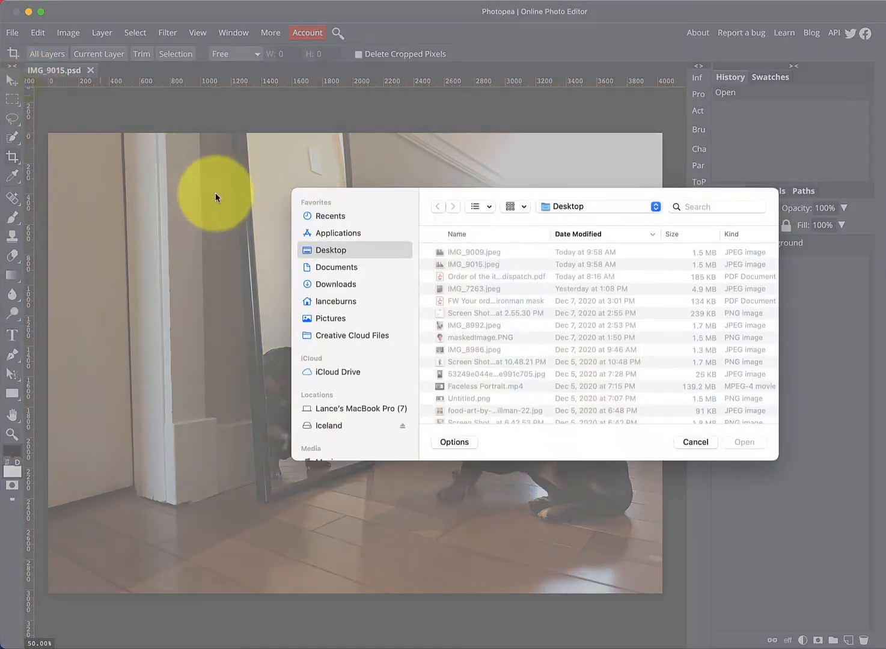
pyautogui.doubleClick(467, 252)
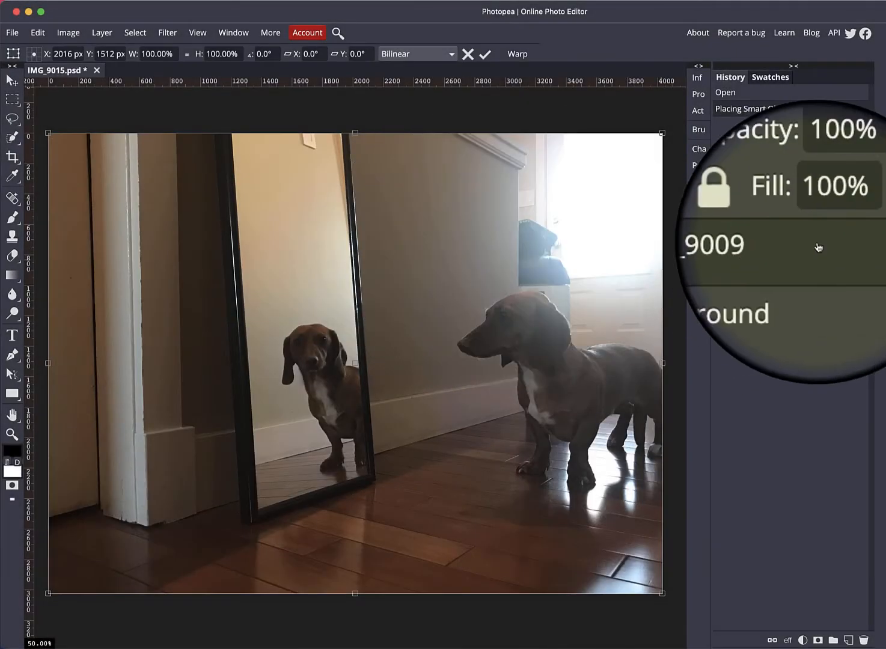
pyautogui.press('Return')
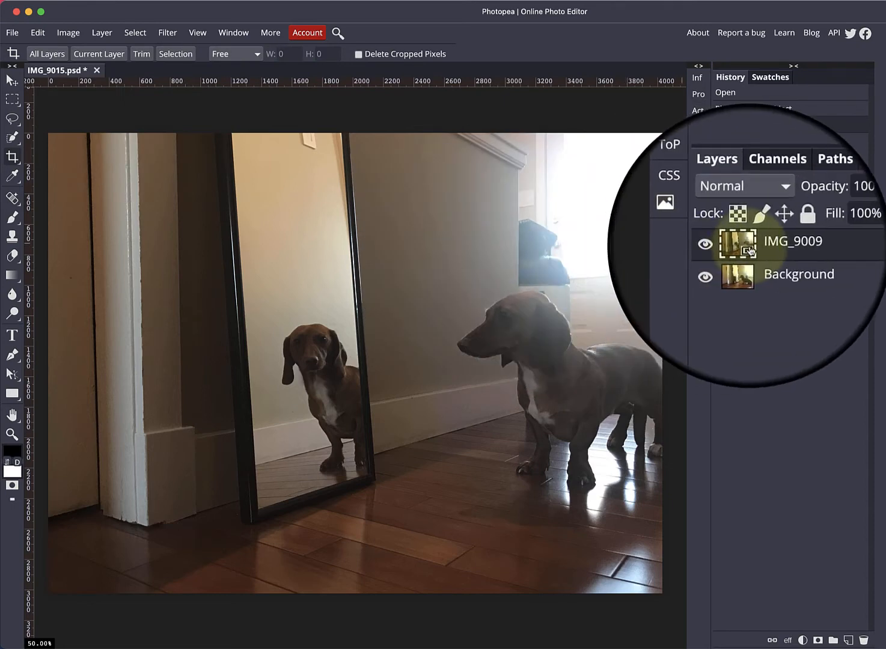
# Step: Open the placed smart object's contents in its own tab and close that tab again
pyautogui.doubleClick(744, 244)
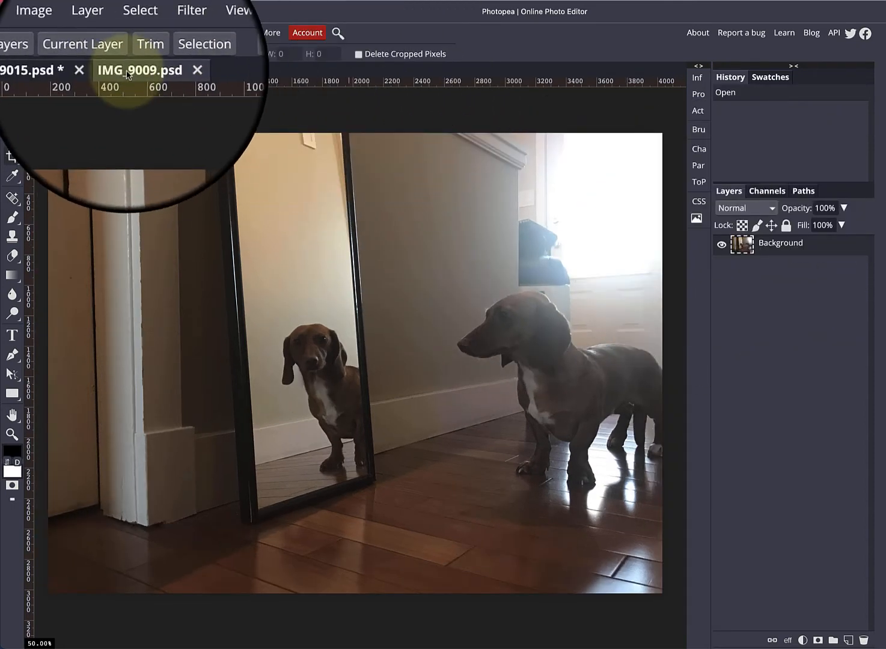
pyautogui.click(81, 70)
pyautogui.click(134, 71)
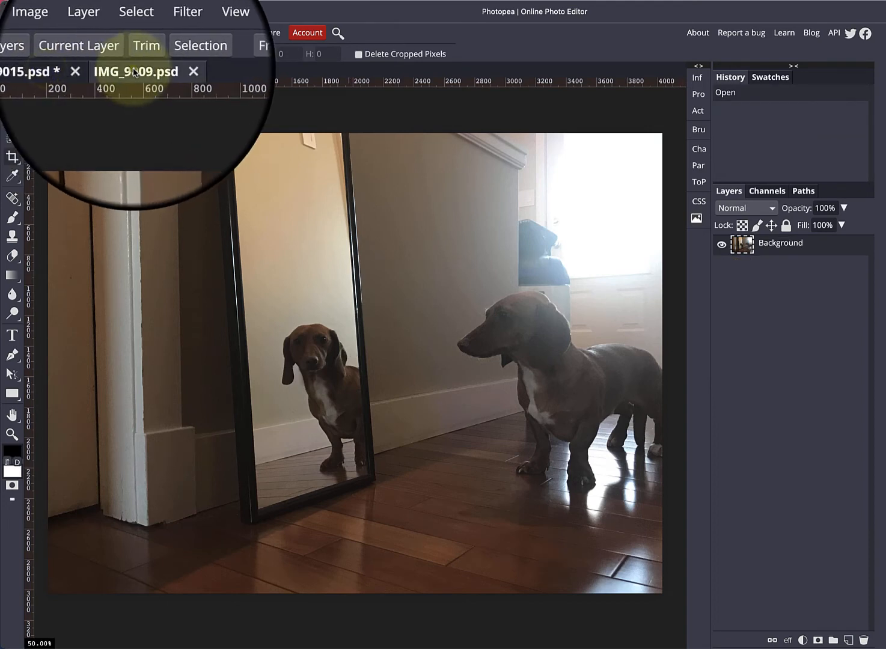
pyautogui.click(172, 73)
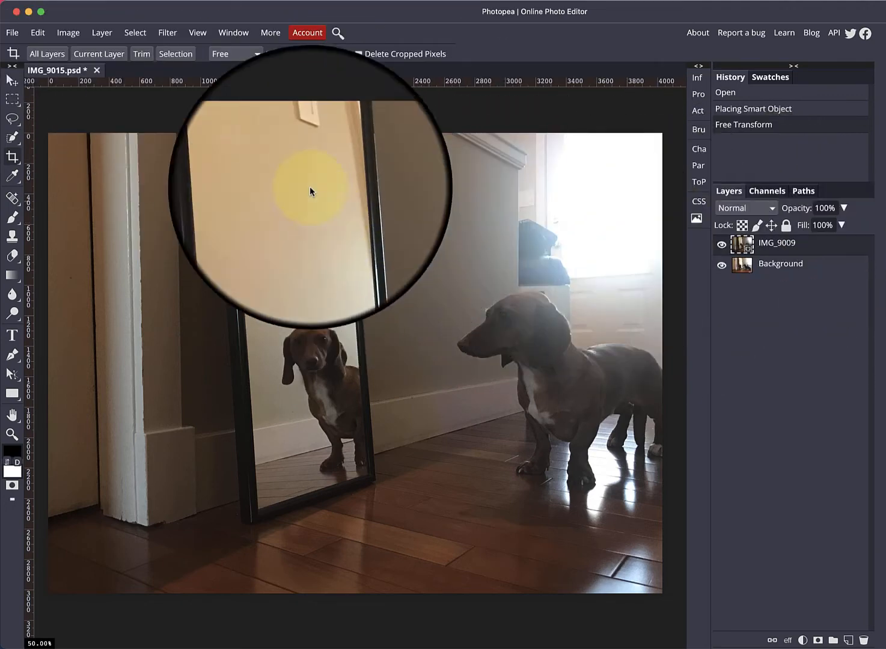
# Step: Rasterize the IMG_9009 smart object layer
pyautogui.click(101, 33)
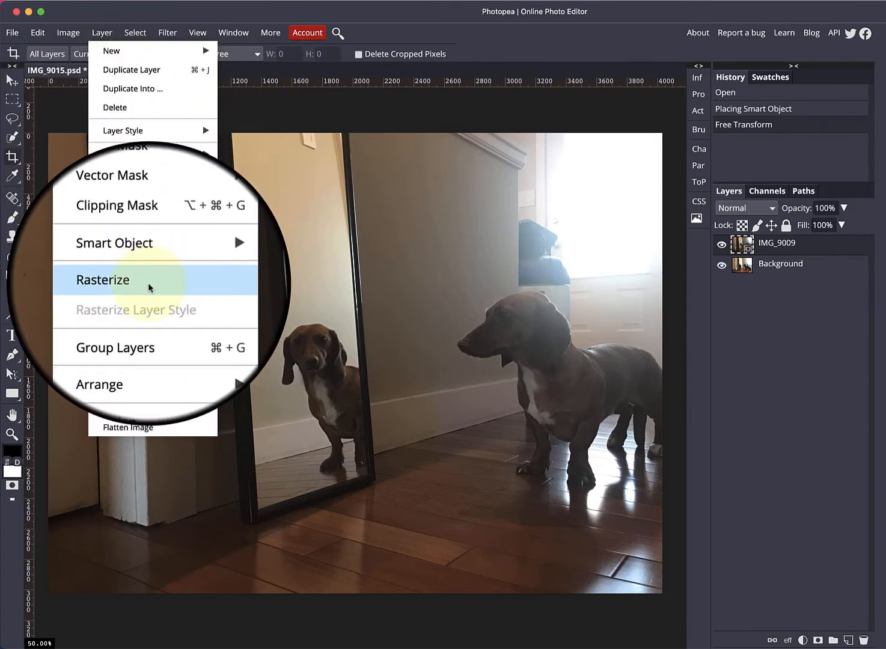
pyautogui.click(147, 235)
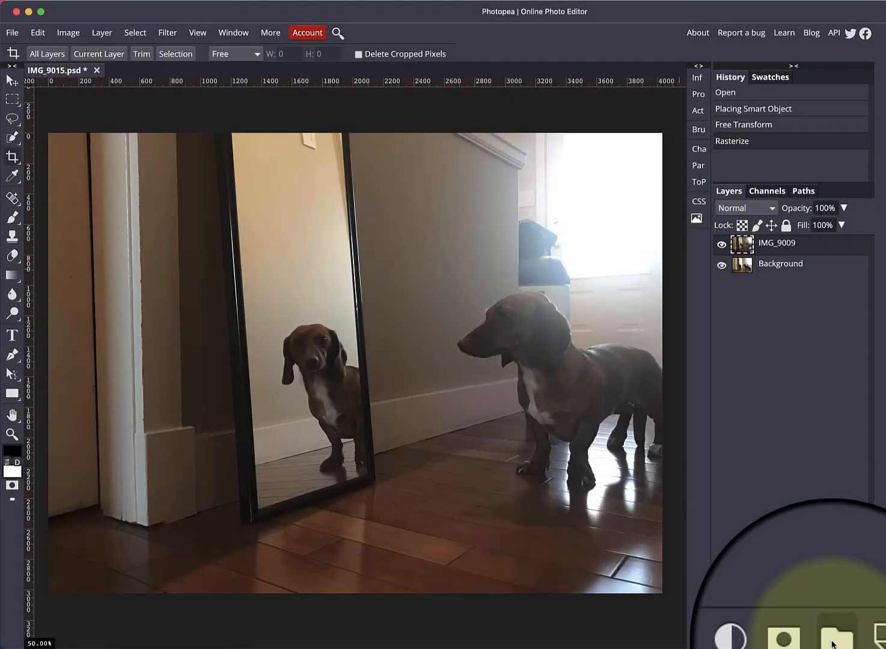
# Step: Create a new layer folder and name it Mirror
pyautogui.click(832, 640)
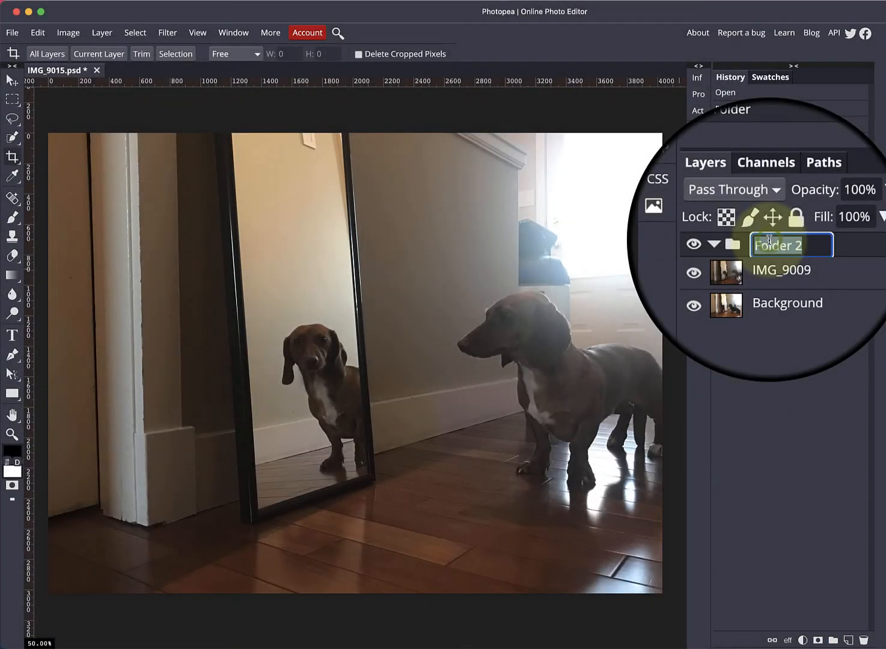
pyautogui.write('or')
pyautogui.press('Return')
# Step: Move the IMG_9009 layer inside the Mirror folder
pyautogui.click(752, 262)
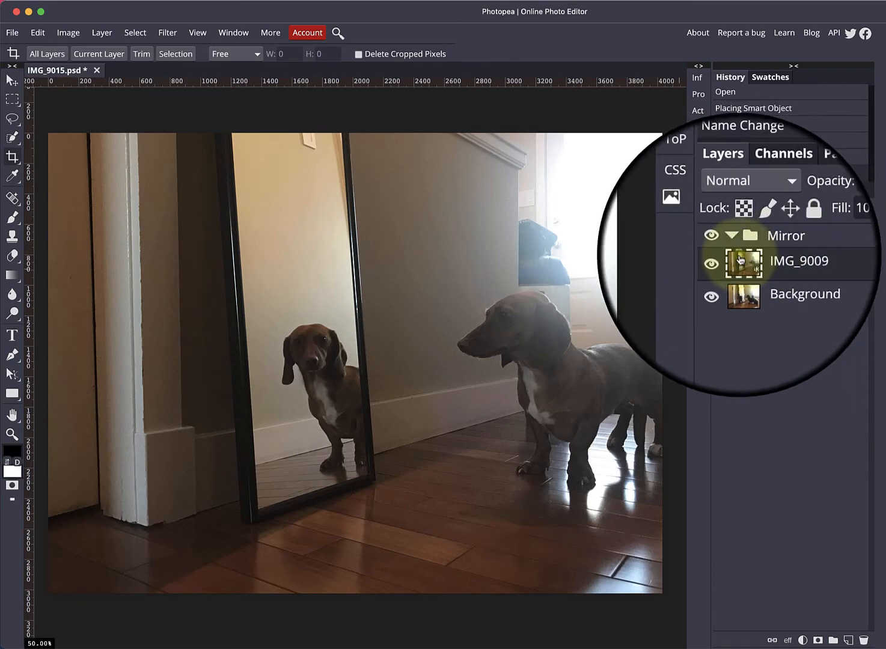
pyautogui.click(722, 262)
pyautogui.click(722, 262)
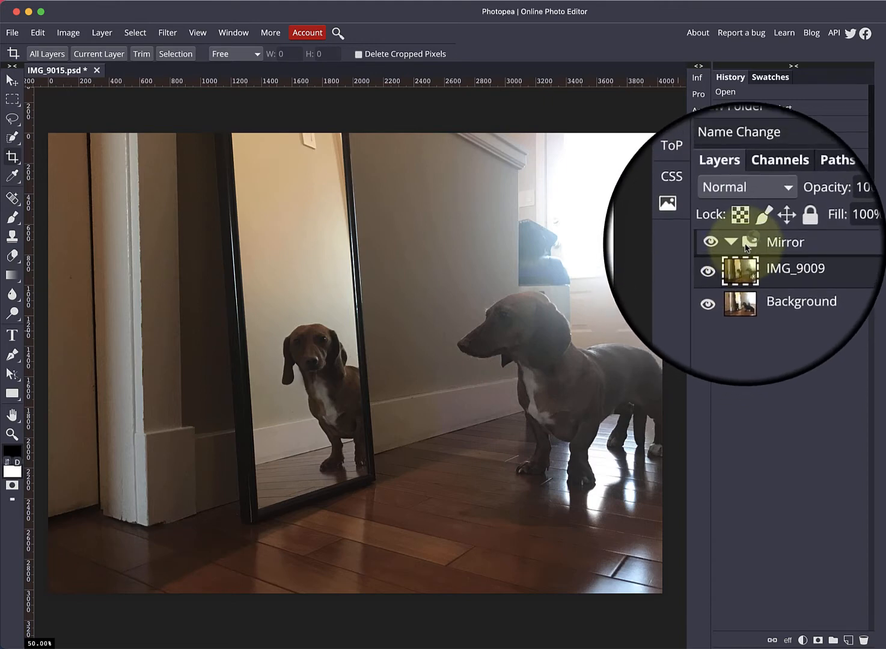
pyautogui.moveTo(743, 248); pyautogui.dragTo(747, 266)
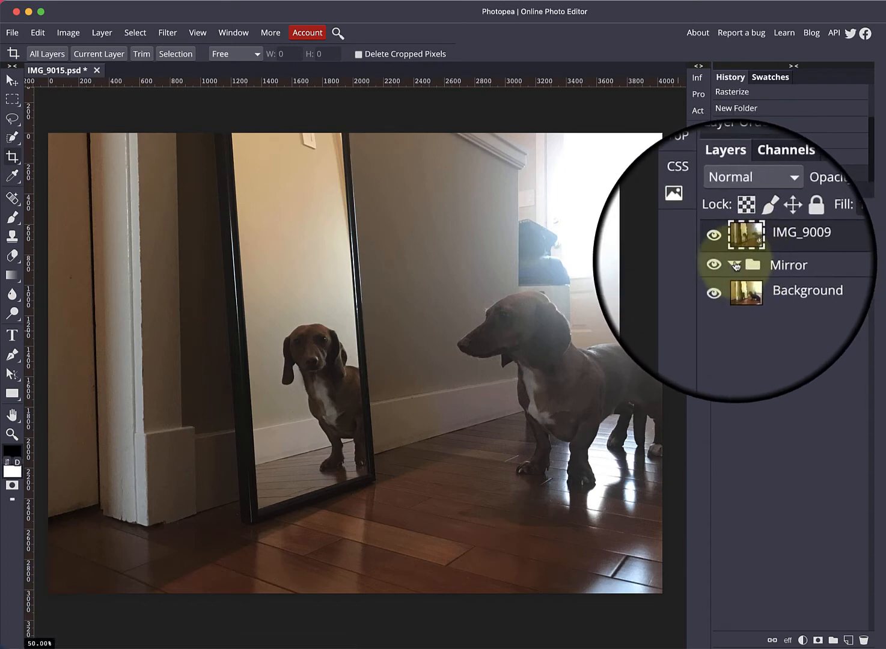
pyautogui.click(735, 265)
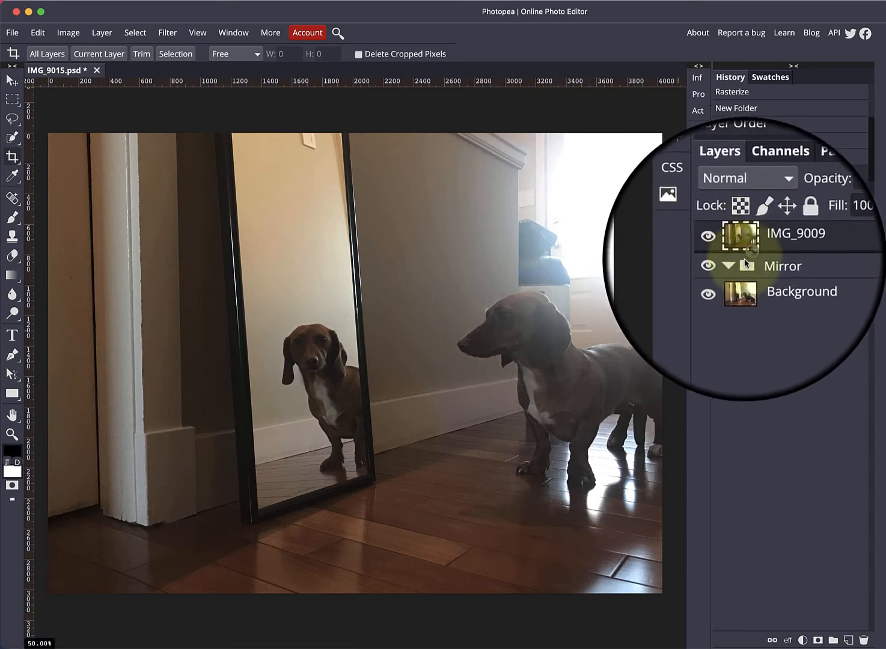
pyautogui.moveTo(746, 268); pyautogui.dragTo(747, 266)
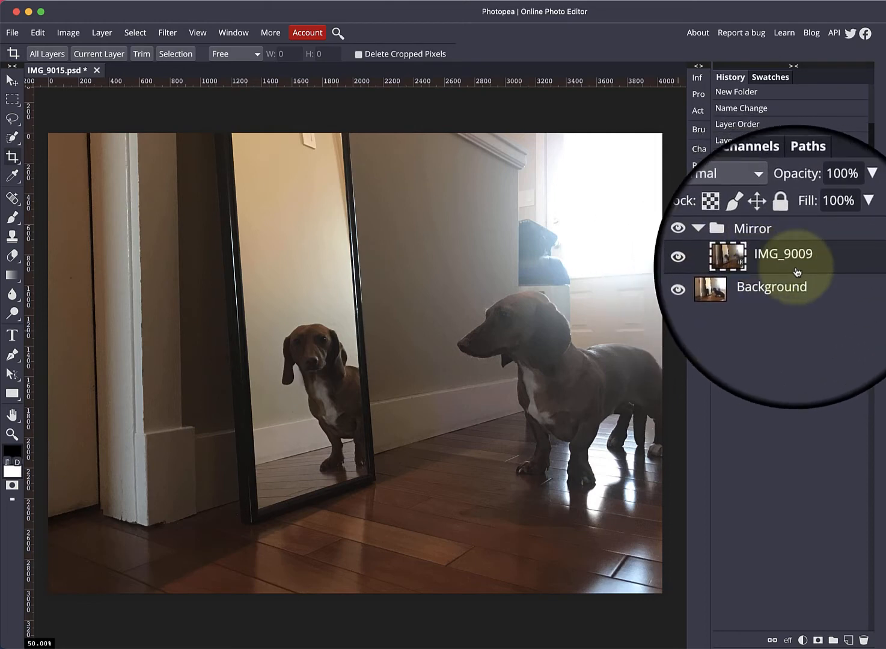
pyautogui.click(736, 245)
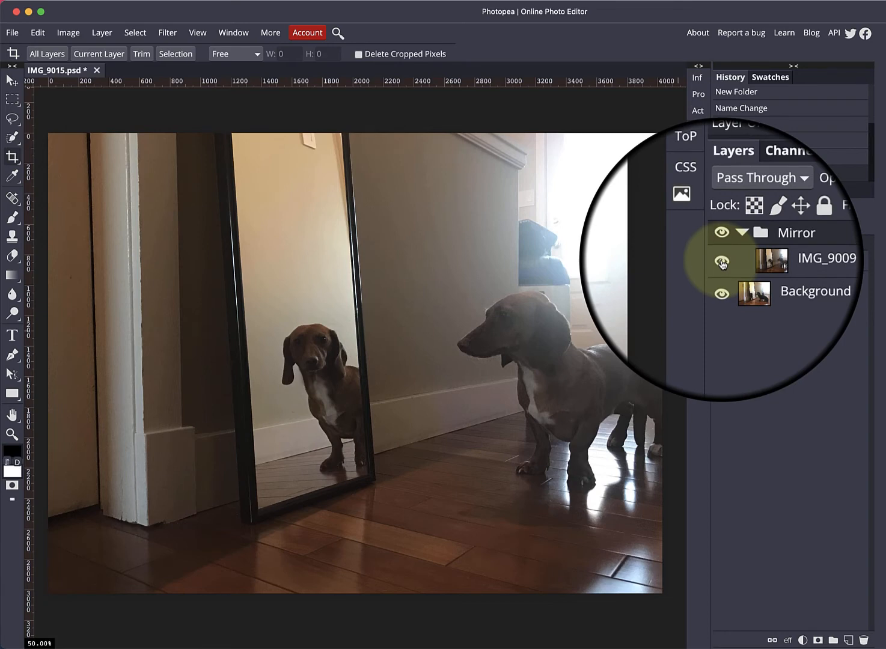
# Step: Hide the IMG_9009 layer and select the Mirror folder
pyautogui.click(722, 263)
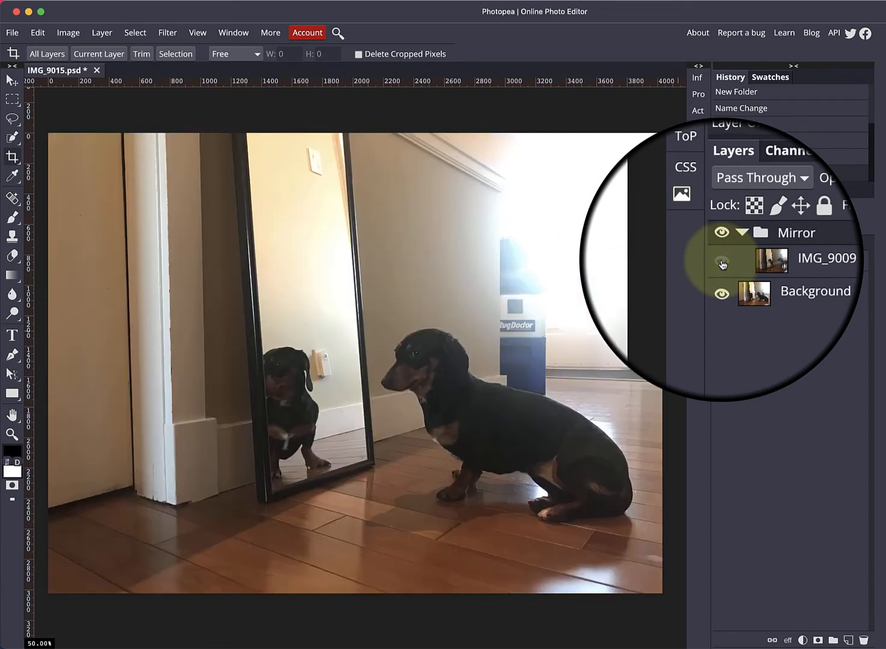
pyautogui.click(771, 284)
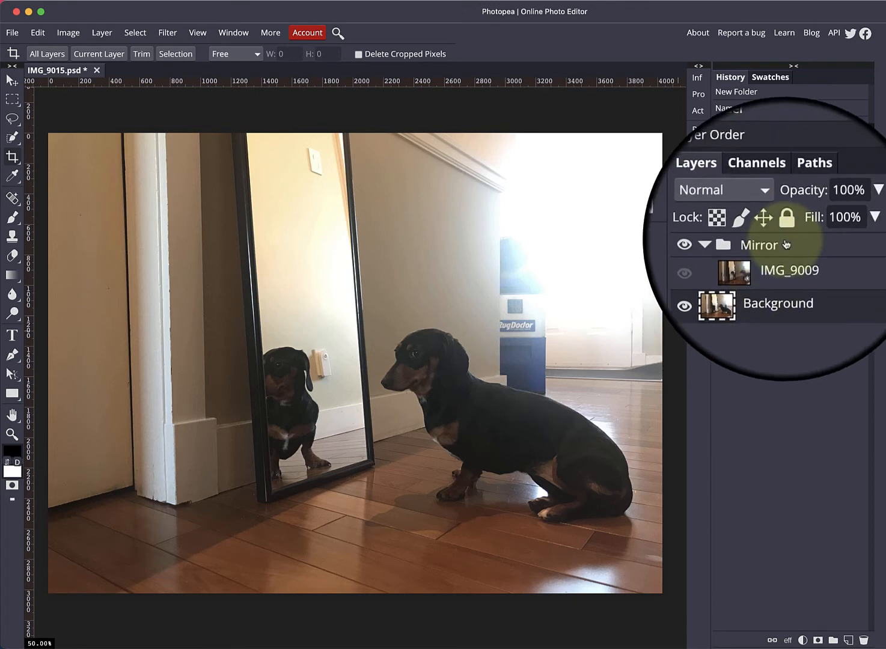
pyautogui.click(786, 244)
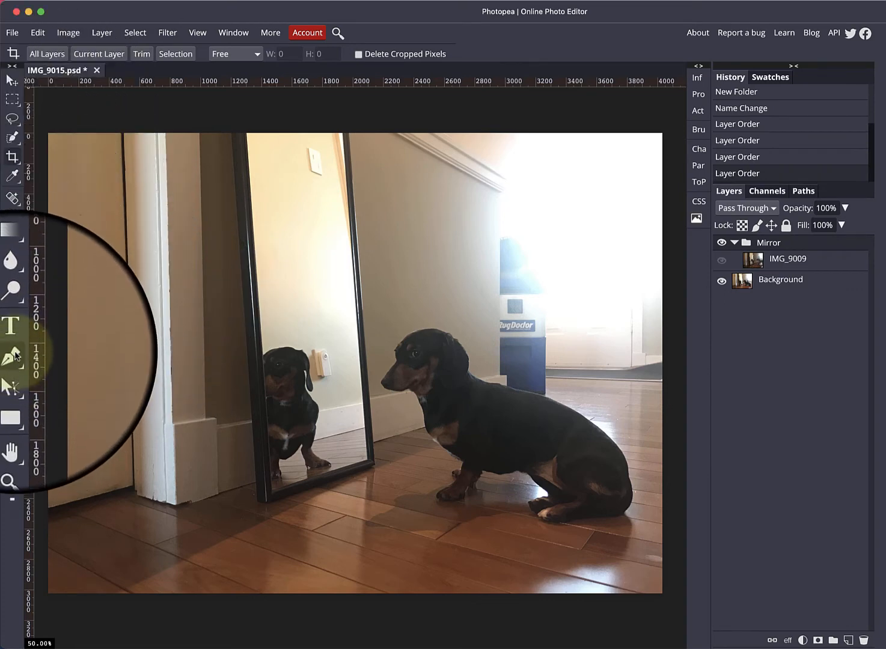
# Step: Select the Pen tool and keep its mode set to Path
pyautogui.rightClick(13, 355)
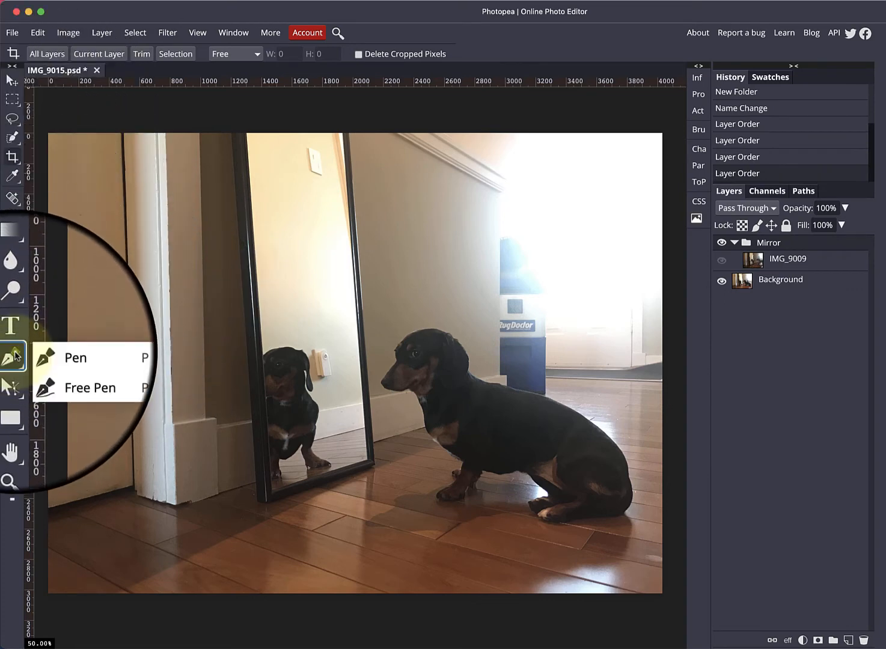
pyautogui.click(51, 359)
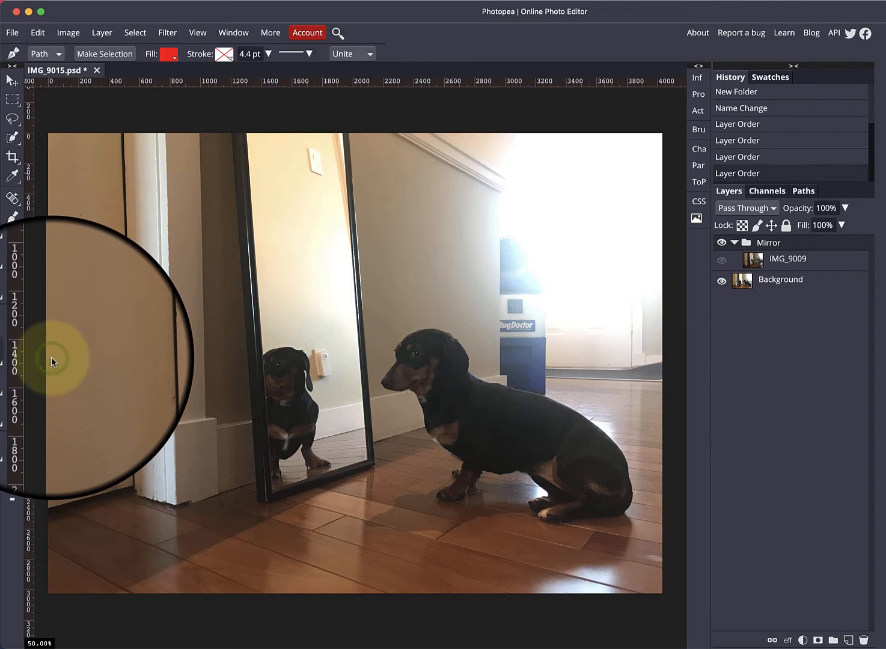
pyautogui.click(48, 58)
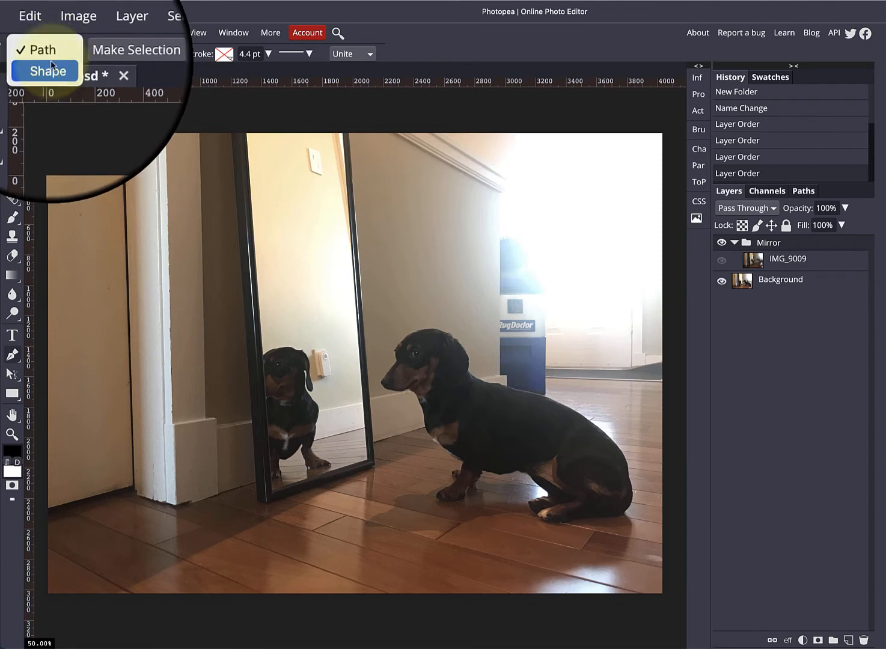
pyautogui.click(49, 56)
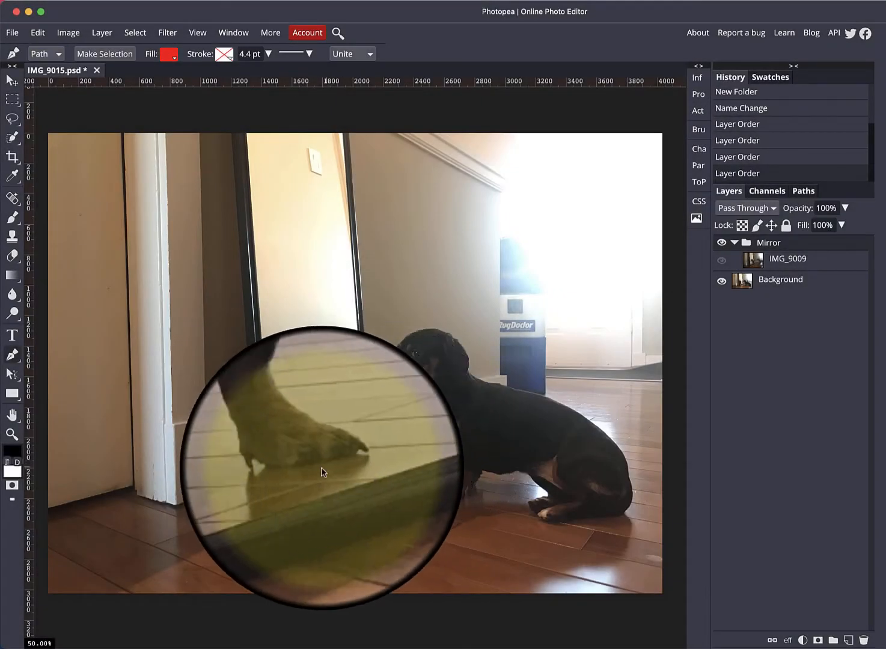
# Step: Trace a closed four-point path around the mirror's glass, ending back at the bottom-right corner
pyautogui.click(367, 458)
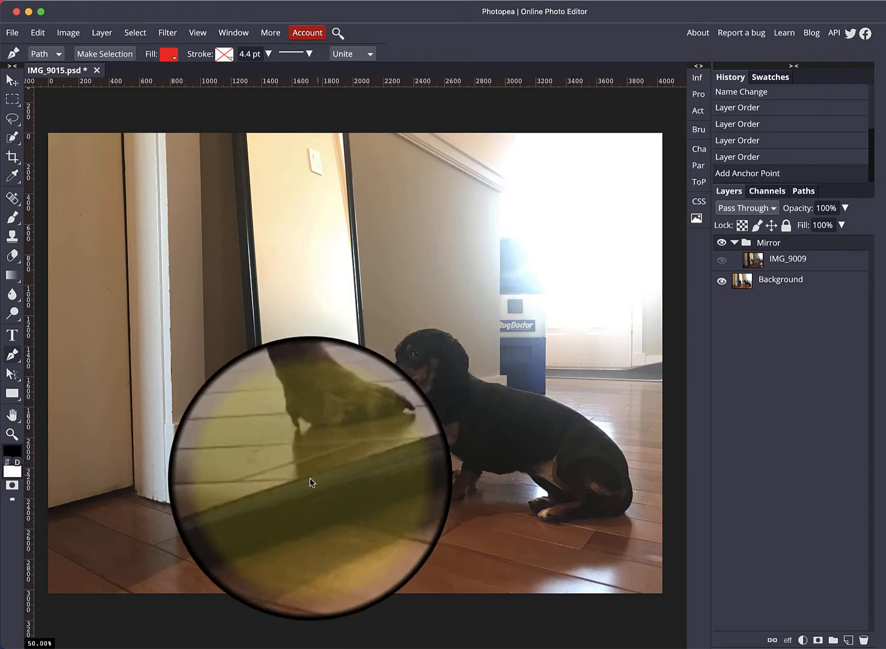
pyautogui.click(273, 493)
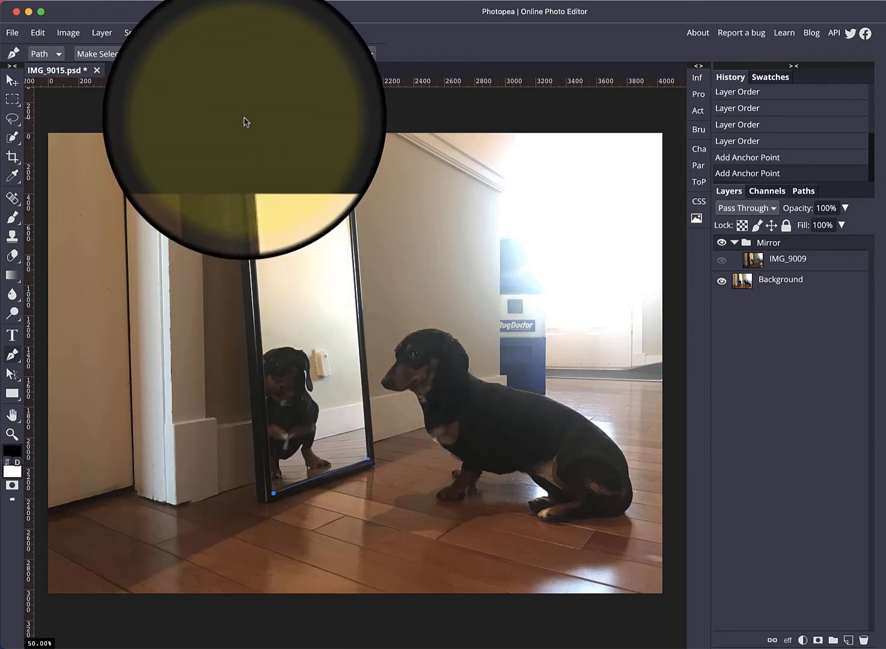
pyautogui.moveTo(246, 121); pyautogui.dragTo(342, 105)
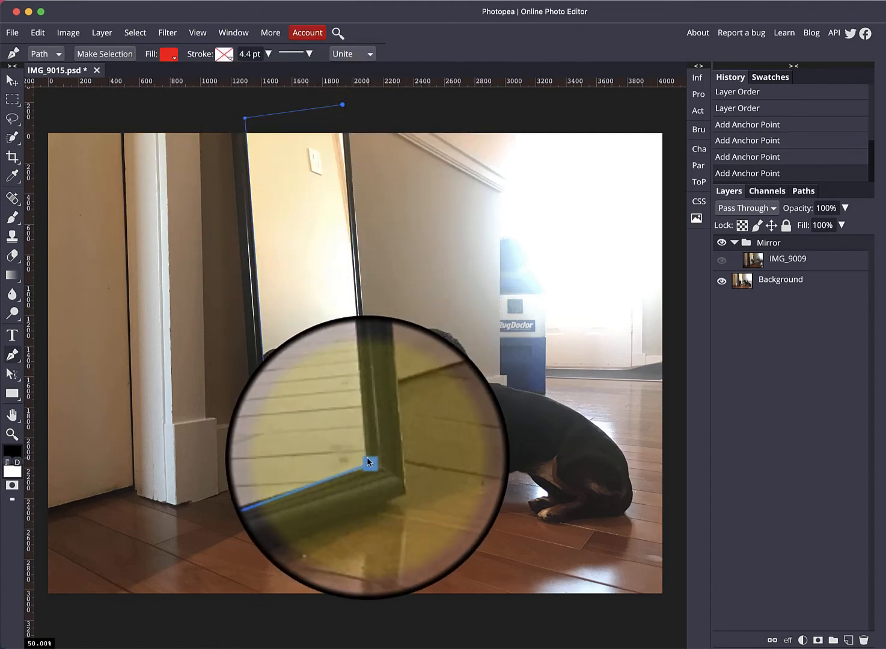
pyautogui.click(368, 460)
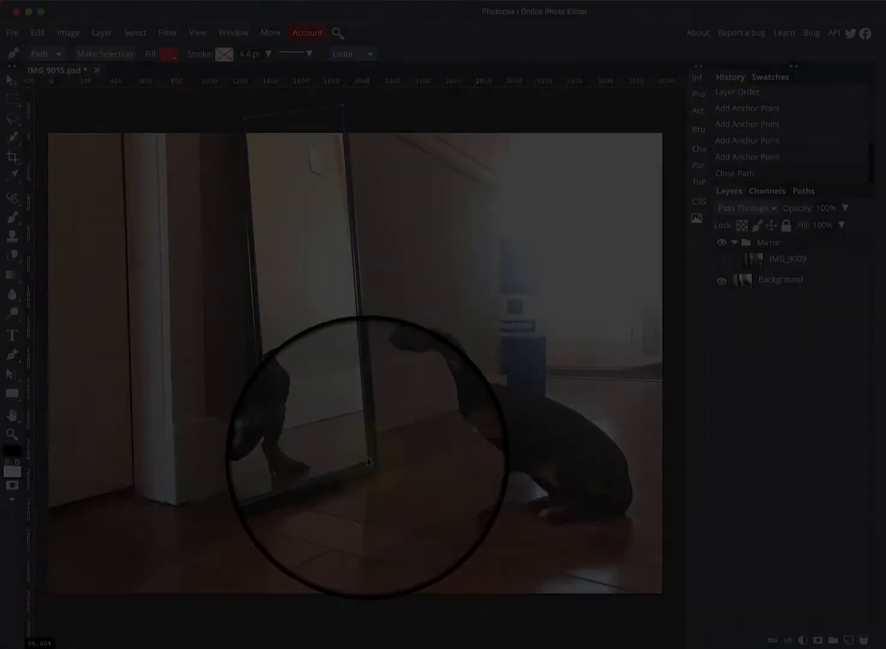
# Step: Zoom in and move the path's top-right anchor down onto the mirror frame's top-right corner
pyautogui.press('super+plus')
pyautogui.press('super+plus')
pyautogui.press('super+plus')
pyautogui.press('super+plus')
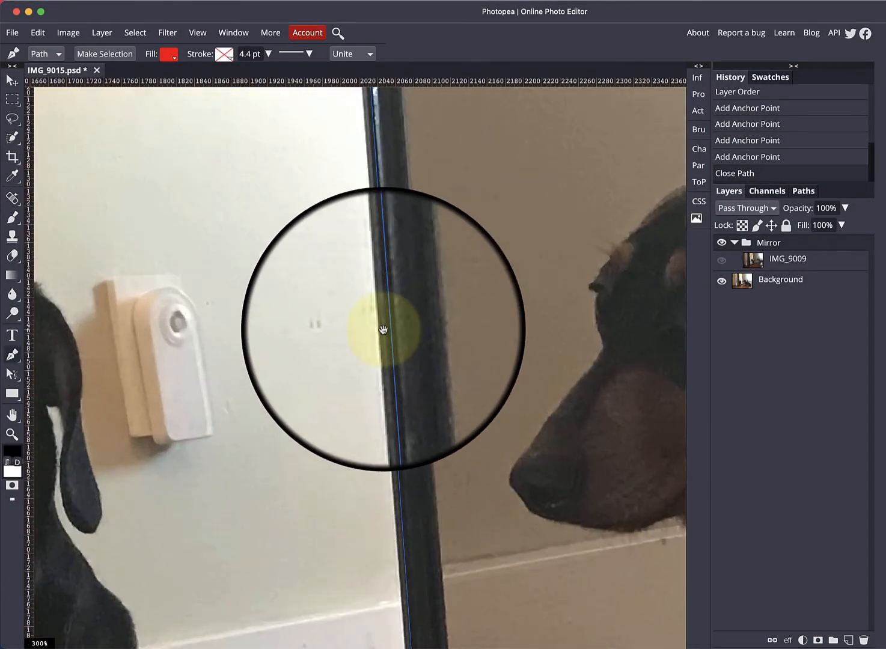
pyautogui.moveTo(369, 233); pyautogui.dragTo(366, 575)
pyautogui.moveTo(318, 305); pyautogui.dragTo(366, 584)
pyautogui.moveTo(346, 266); pyautogui.dragTo(406, 521)
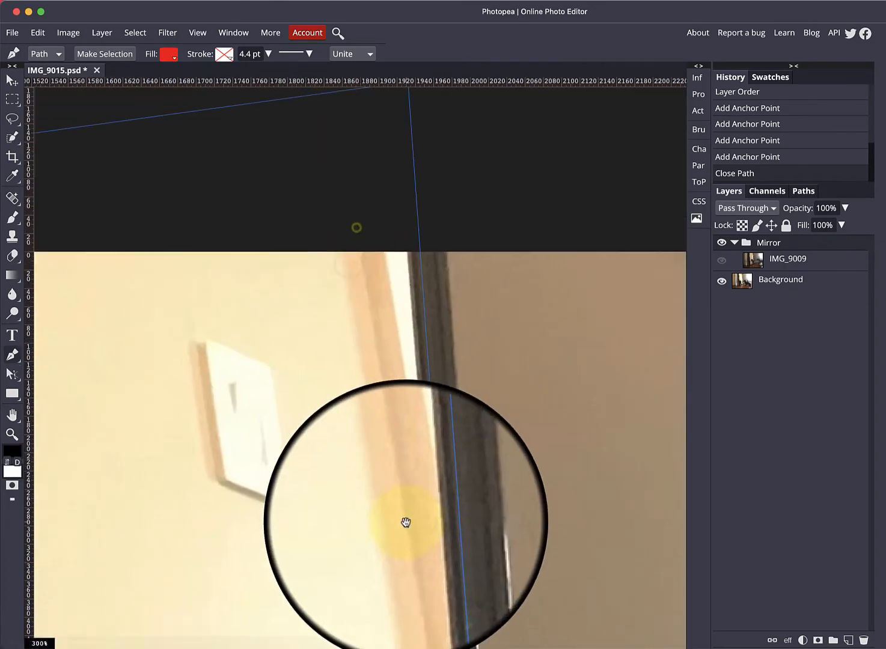
pyautogui.moveTo(379, 281); pyautogui.dragTo(379, 306)
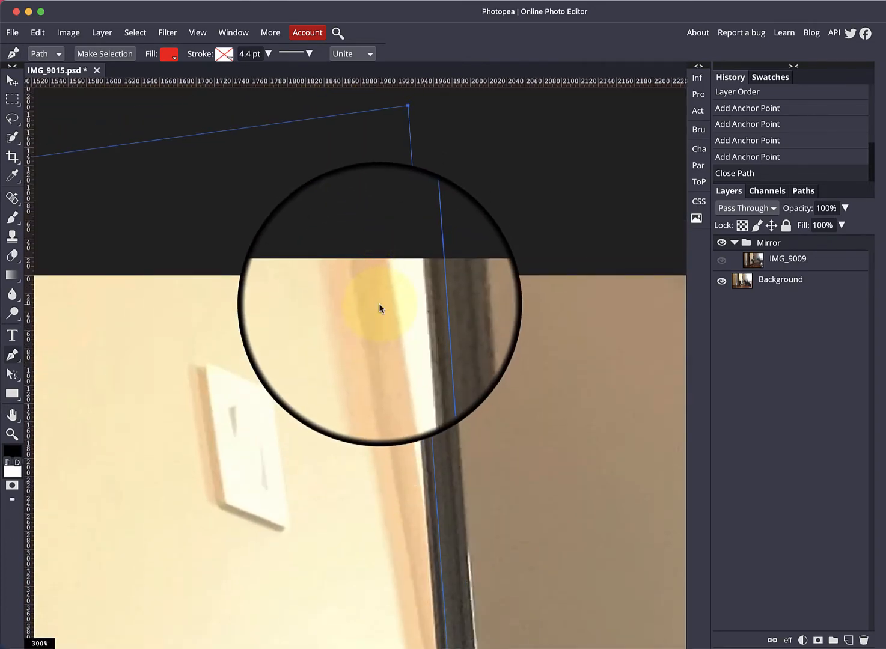
pyautogui.click(409, 108)
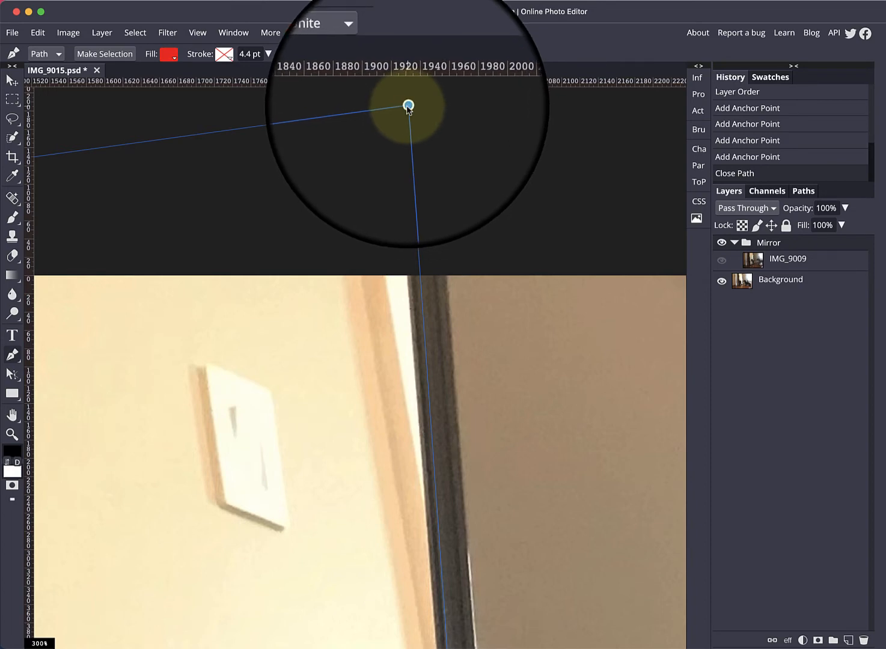
pyautogui.moveTo(407, 108); pyautogui.dragTo(403, 225)
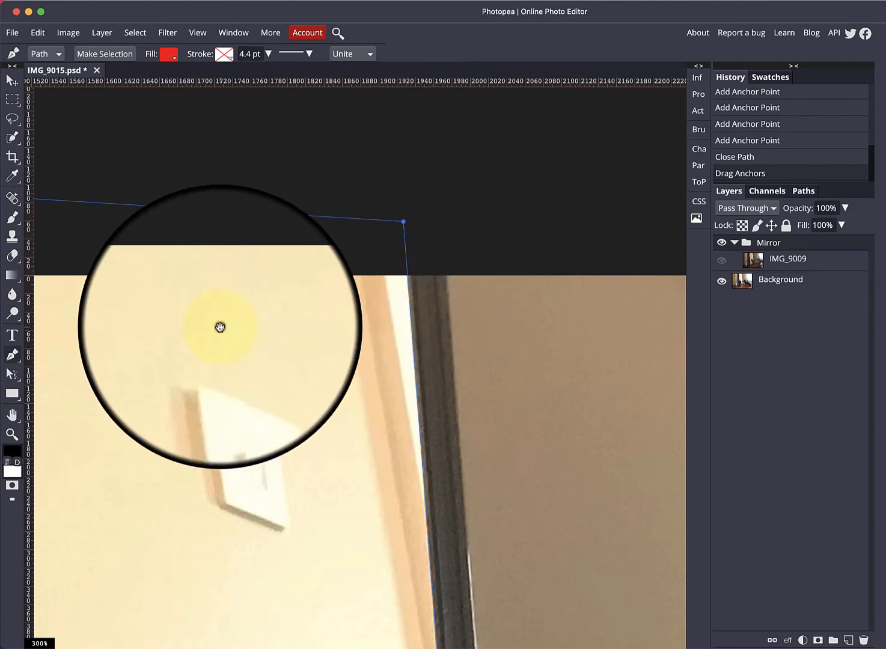
# Step: Move the path's top-left anchor onto the mirror frame's top-left inner corner
pyautogui.moveTo(219, 326); pyautogui.dragTo(572, 316)
pyautogui.moveTo(319, 375); pyautogui.dragTo(376, 362)
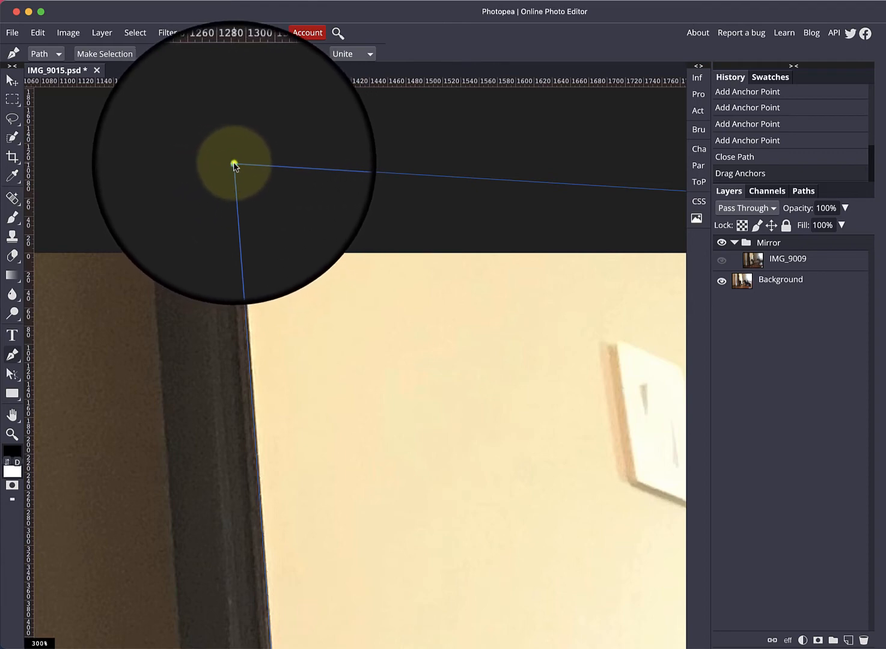
pyautogui.moveTo(233, 164)
pyautogui.mouseDown()
pyautogui.moveTo(244, 161)
pyautogui.moveTo(236, 159)
pyautogui.mouseUp()
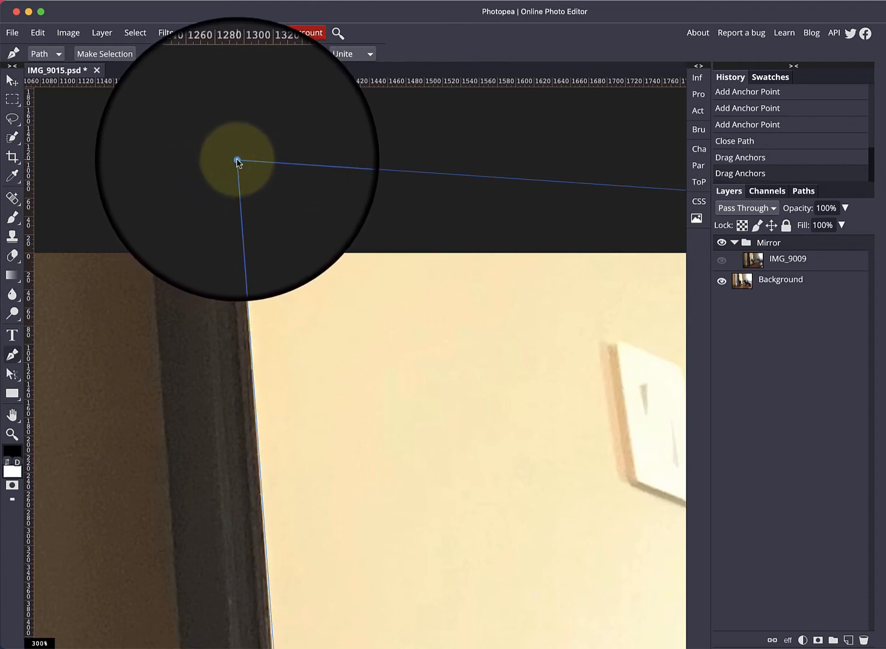
# Step: Move the path's bottom-left anchor onto the mirror glass's bottom-left corner
pyautogui.press('space')
pyautogui.moveTo(353, 481); pyautogui.dragTo(330, 91)
pyautogui.moveTo(364, 430); pyautogui.dragTo(308, 191)
pyautogui.moveTo(355, 409); pyautogui.dragTo(348, 213)
pyautogui.moveTo(349, 186); pyautogui.dragTo(366, 169)
pyautogui.moveTo(408, 487); pyautogui.dragTo(391, 143)
pyautogui.moveTo(405, 397); pyautogui.dragTo(410, 180)
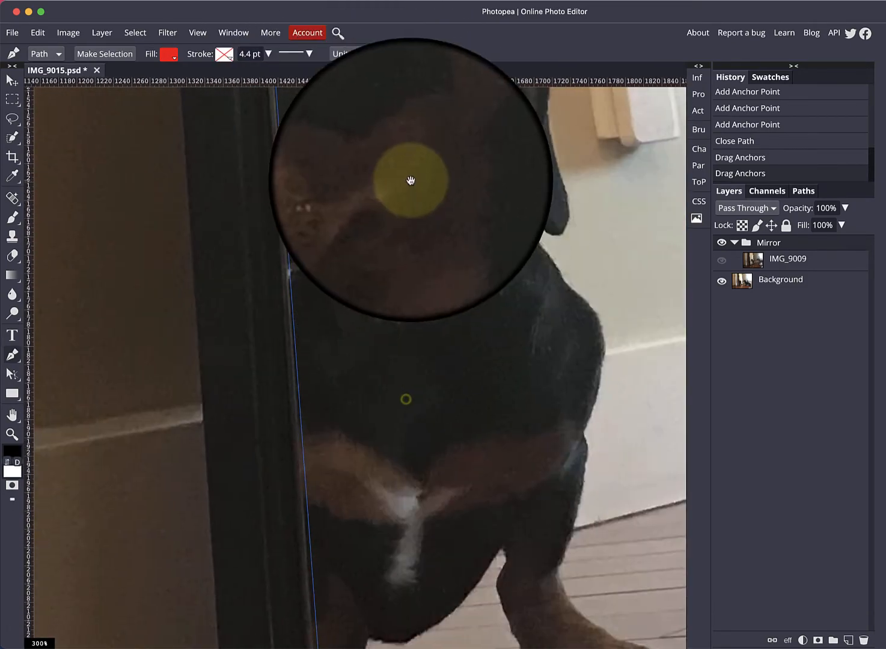
pyautogui.moveTo(424, 451); pyautogui.dragTo(422, 211)
pyautogui.moveTo(436, 409); pyautogui.dragTo(434, 288)
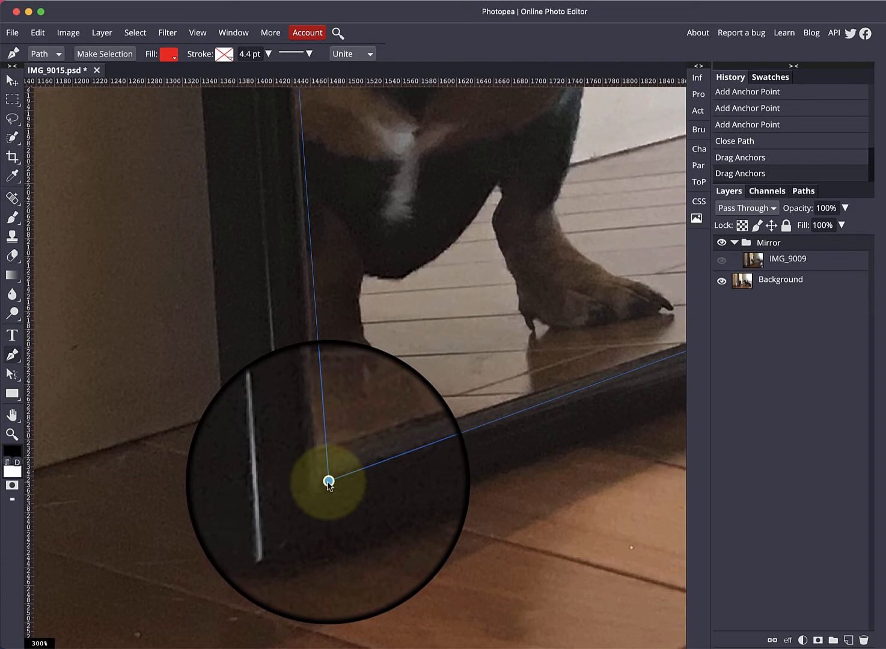
pyautogui.moveTo(327, 483); pyautogui.dragTo(323, 464)
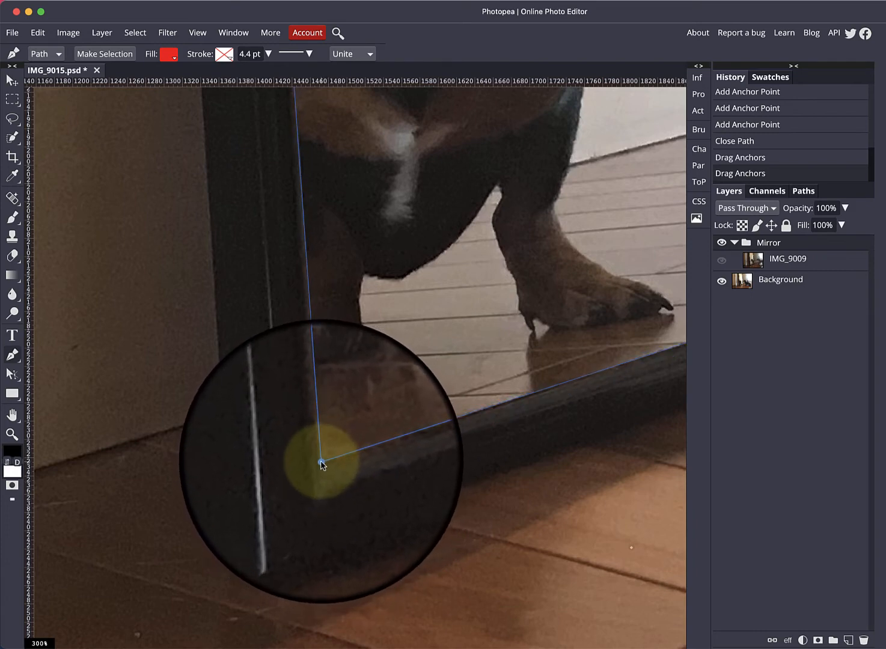
# Step: Move the path's bottom-right anchor onto the mirror glass's bottom-right corner
pyautogui.moveTo(575, 403); pyautogui.dragTo(326, 467)
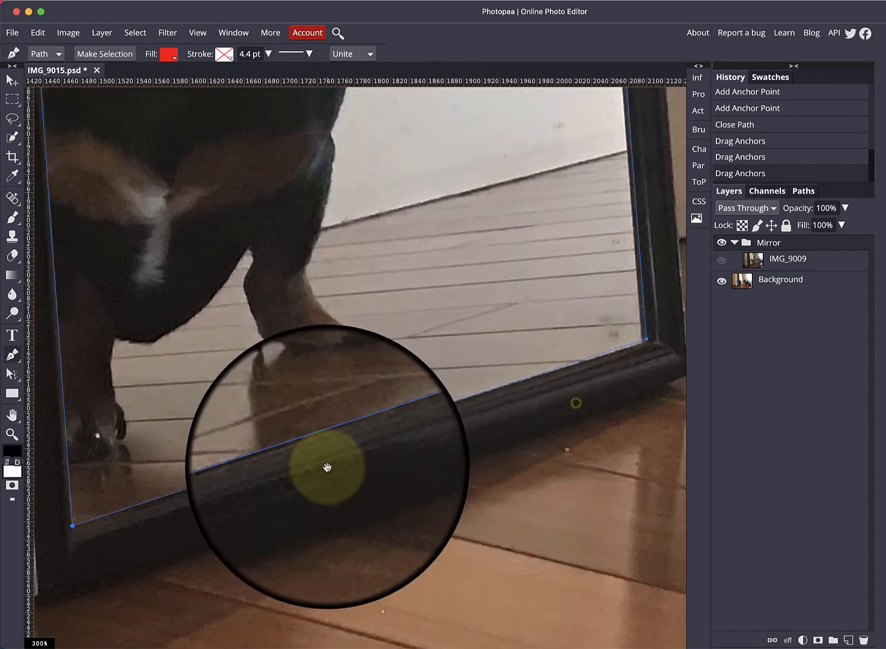
pyautogui.moveTo(378, 445); pyautogui.dragTo(294, 476)
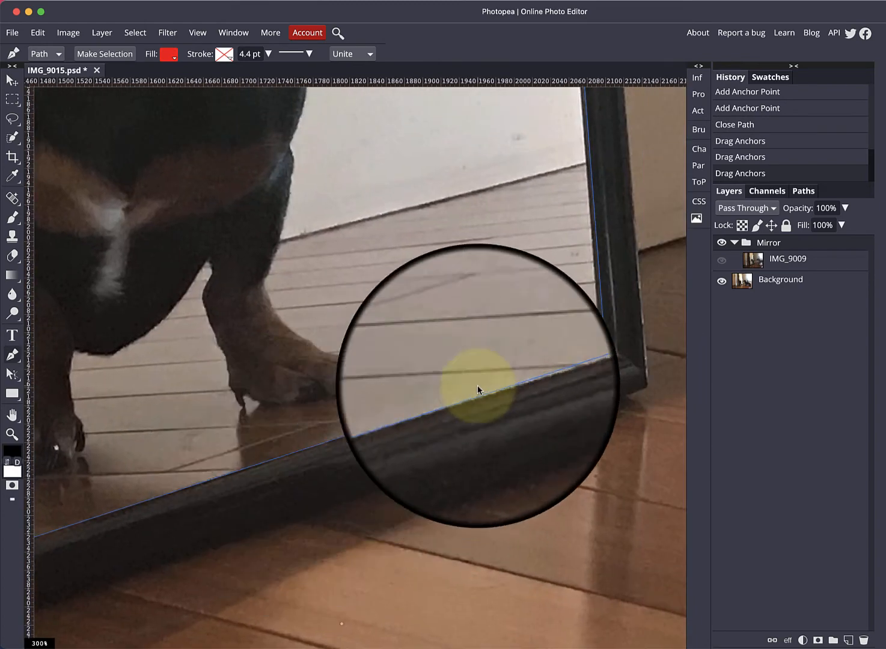
pyautogui.moveTo(606, 354); pyautogui.dragTo(602, 359)
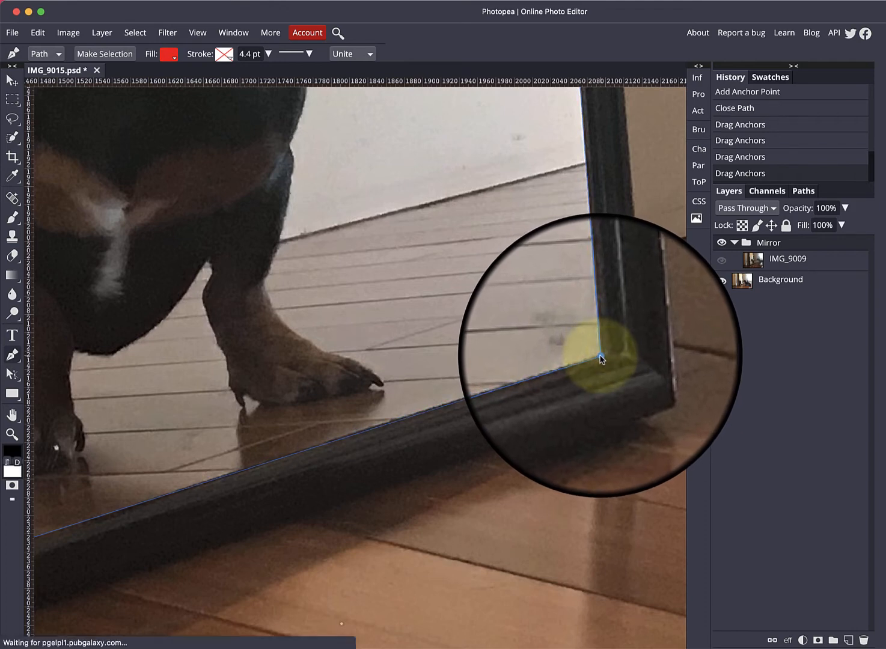
# Step: Fit the image to the window and turn the path into an anti-aliased new selection
pyautogui.press('super+0')
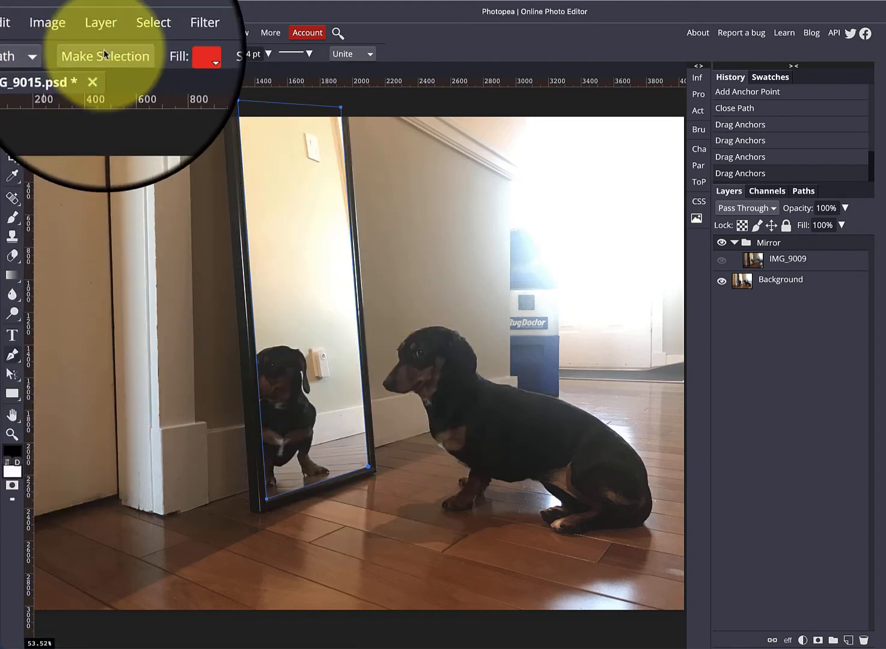
pyautogui.click(104, 52)
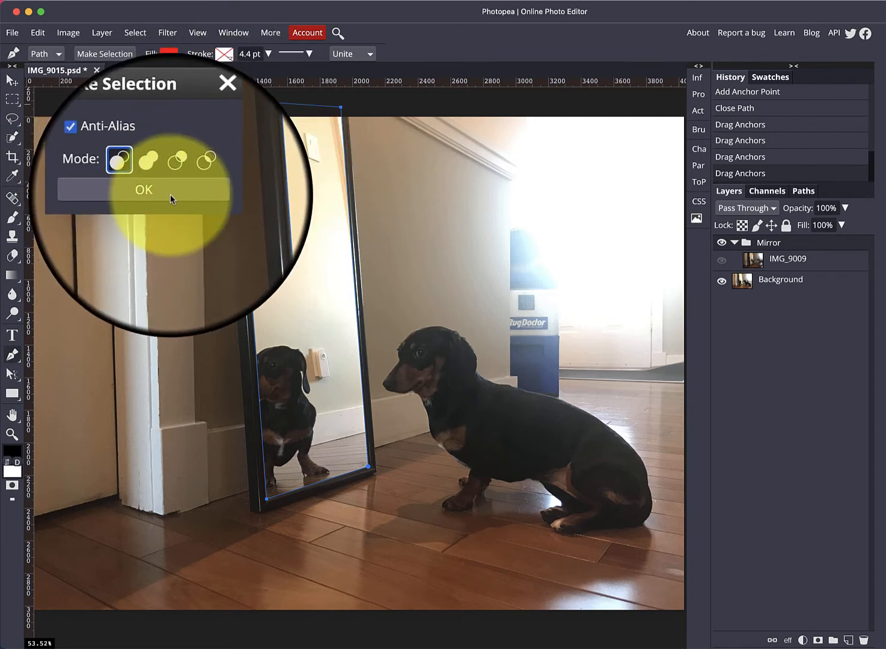
pyautogui.click(184, 198)
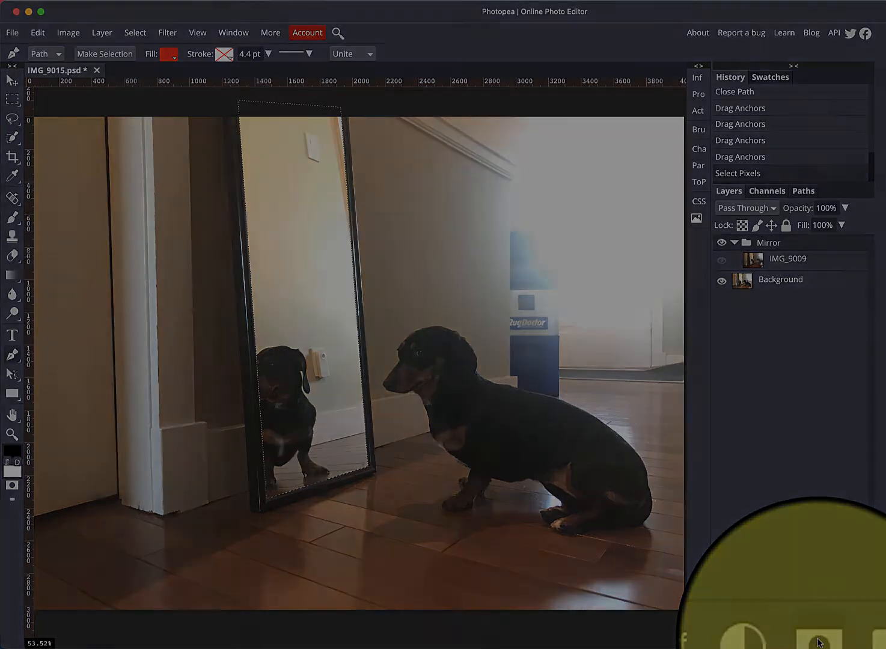
# Step: Add a layer mask to the Mirror folder from the selection
pyautogui.click(817, 640)
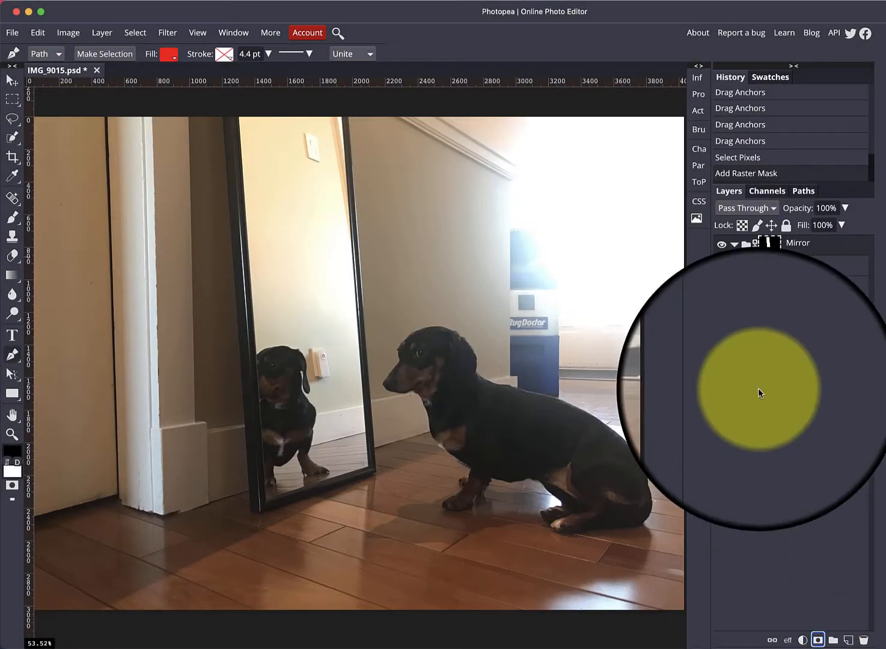
pyautogui.click(724, 246)
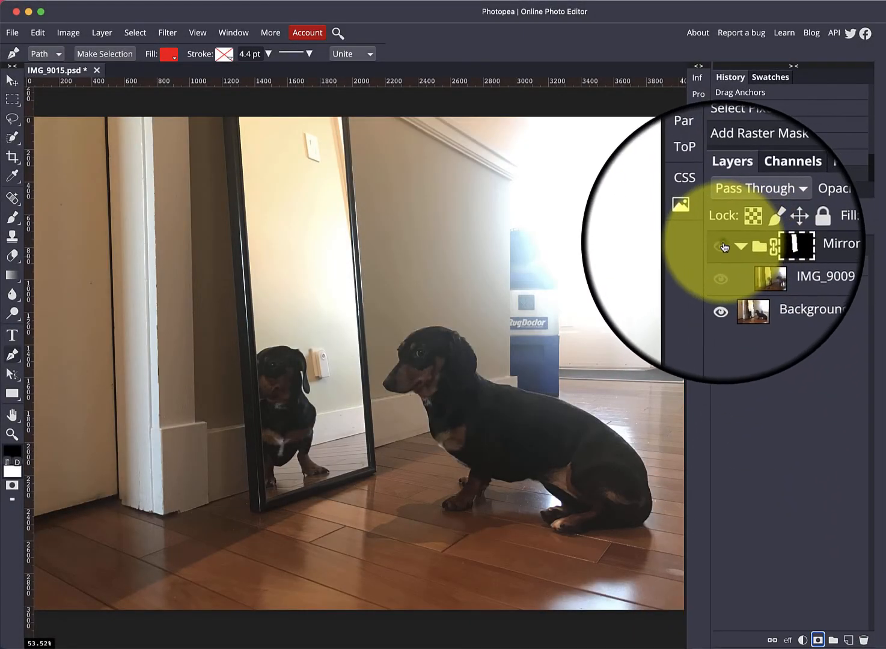
pyautogui.click(724, 246)
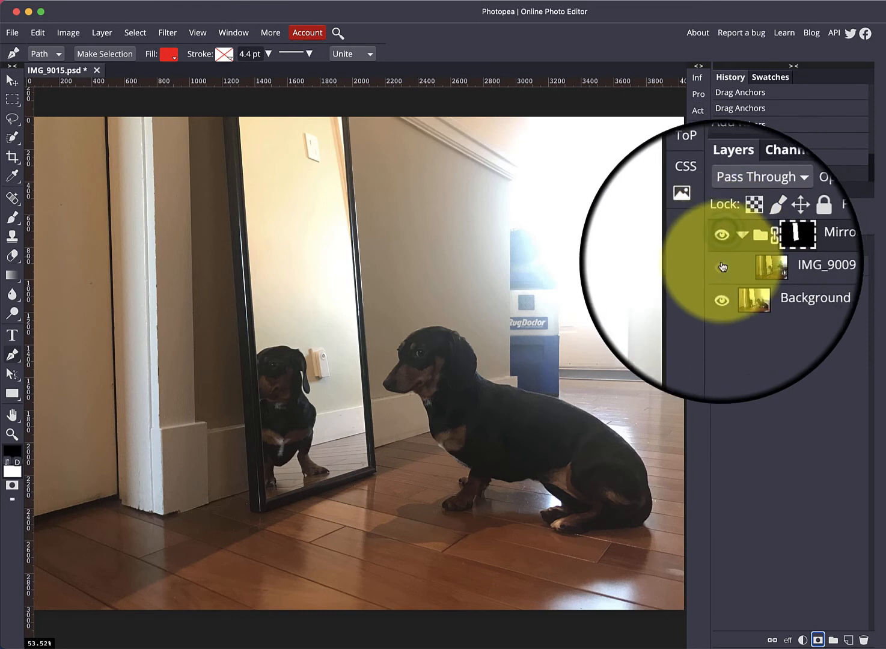
# Step: Select the IMG_9009 layer and make it visible inside the masked Mirror folder
pyautogui.click(760, 272)
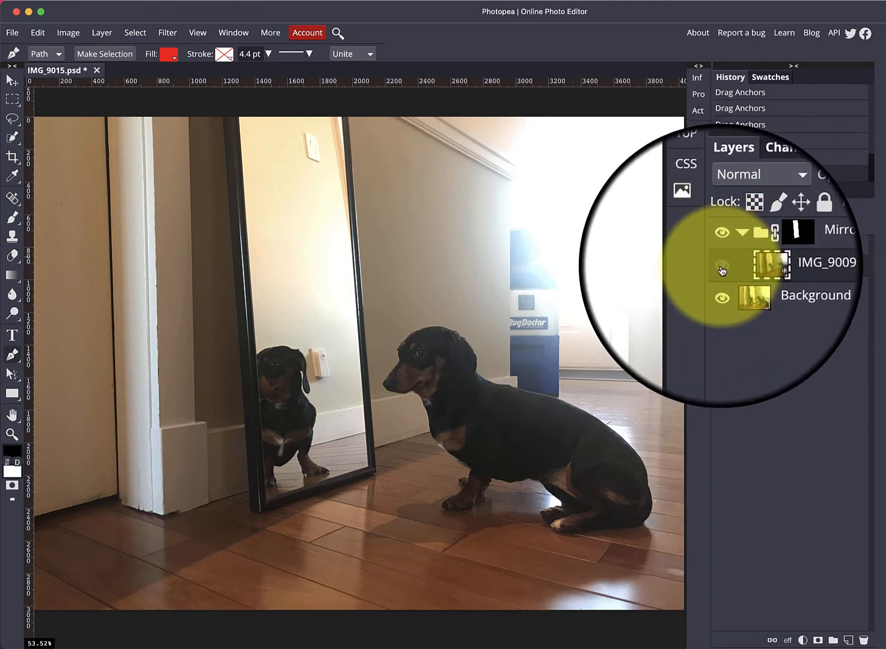
pyautogui.click(724, 246)
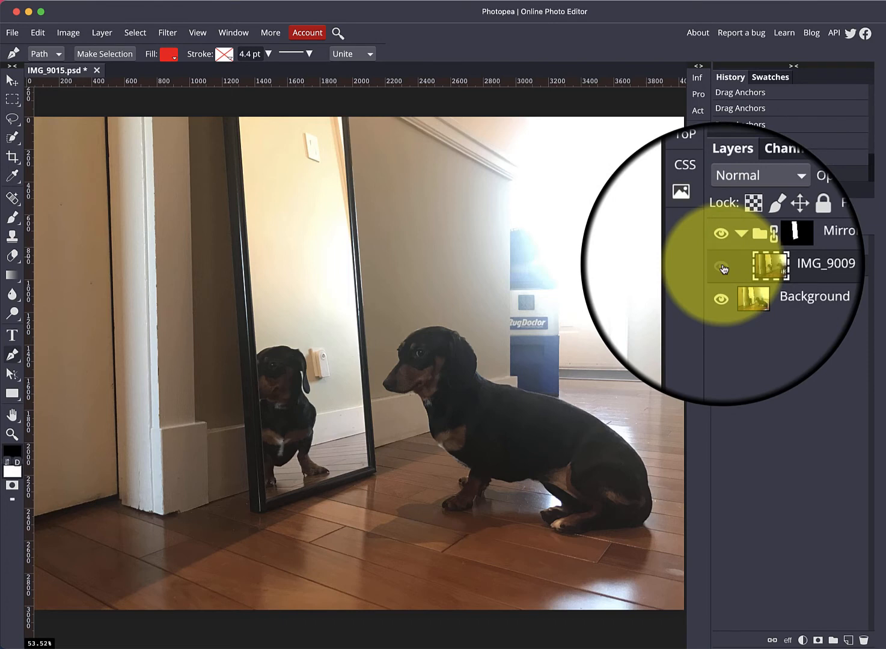
pyautogui.click(723, 268)
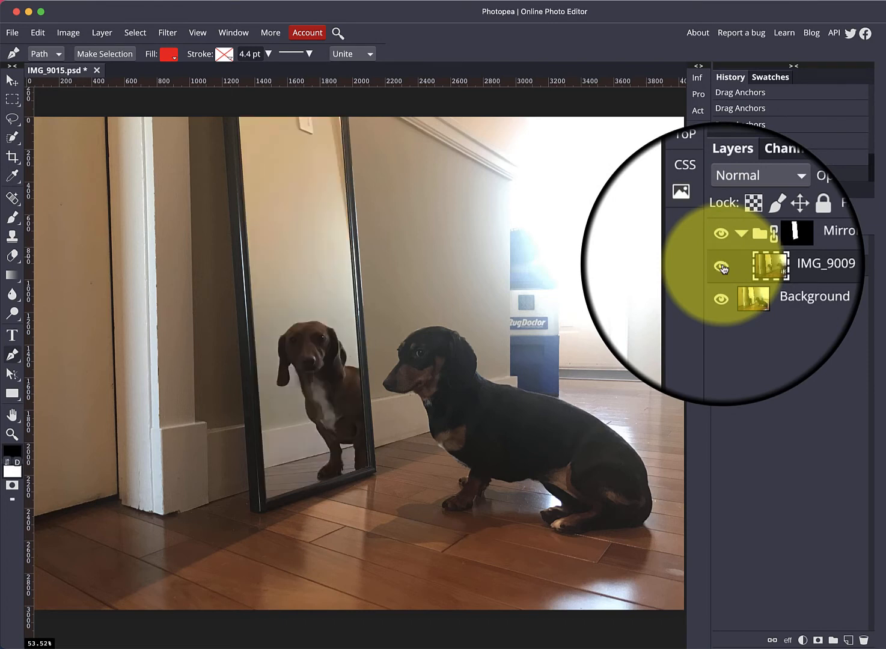
pyautogui.click(723, 268)
pyautogui.click(723, 268)
pyautogui.click(723, 268)
pyautogui.click(724, 268)
pyautogui.click(724, 269)
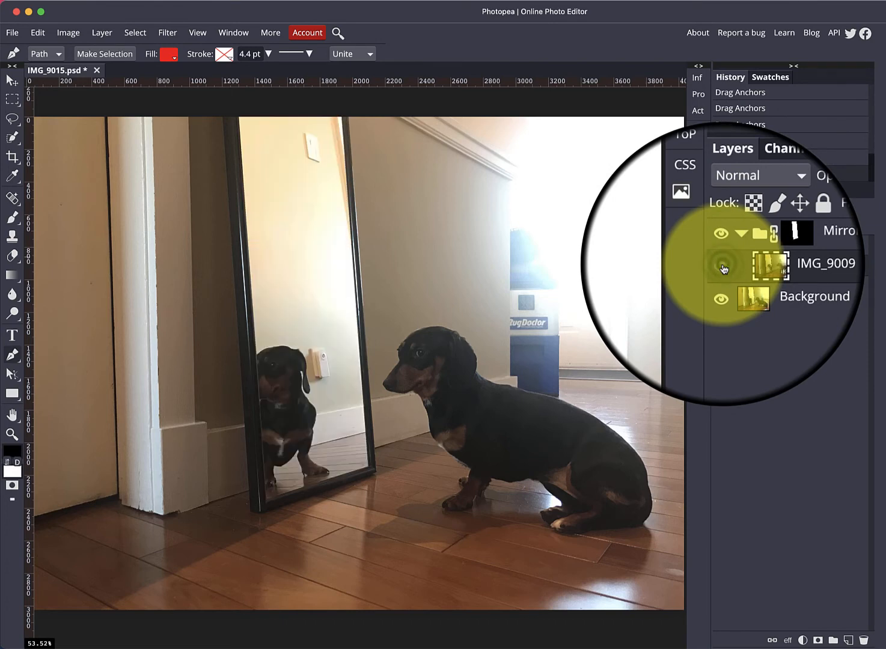
pyautogui.click(723, 268)
pyautogui.click(723, 268)
pyautogui.click(723, 268)
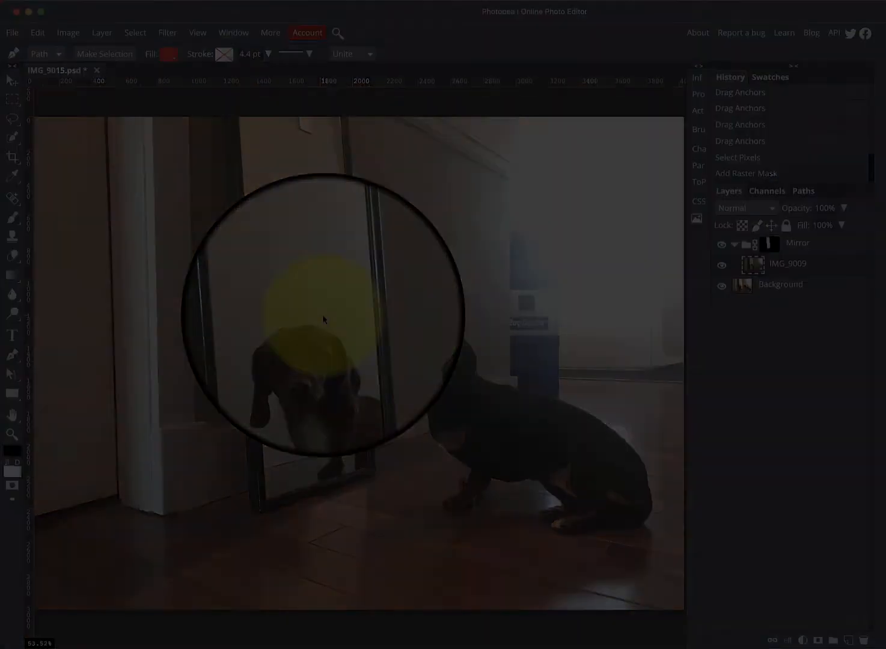
# Step: Zoom in and move the IMG_9009 layer to reposition the brown dog within the mirror
pyautogui.scroll(3, 322, 314)
pyautogui.scroll(3, 321, 315)
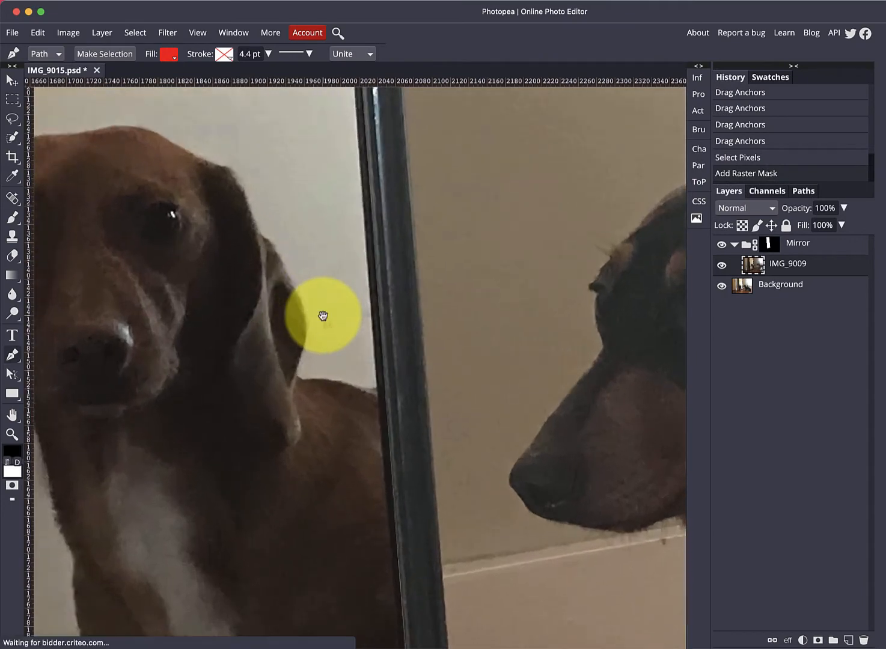
pyautogui.scroll(1, 217, 333)
pyautogui.moveTo(218, 332); pyautogui.dragTo(449, 184)
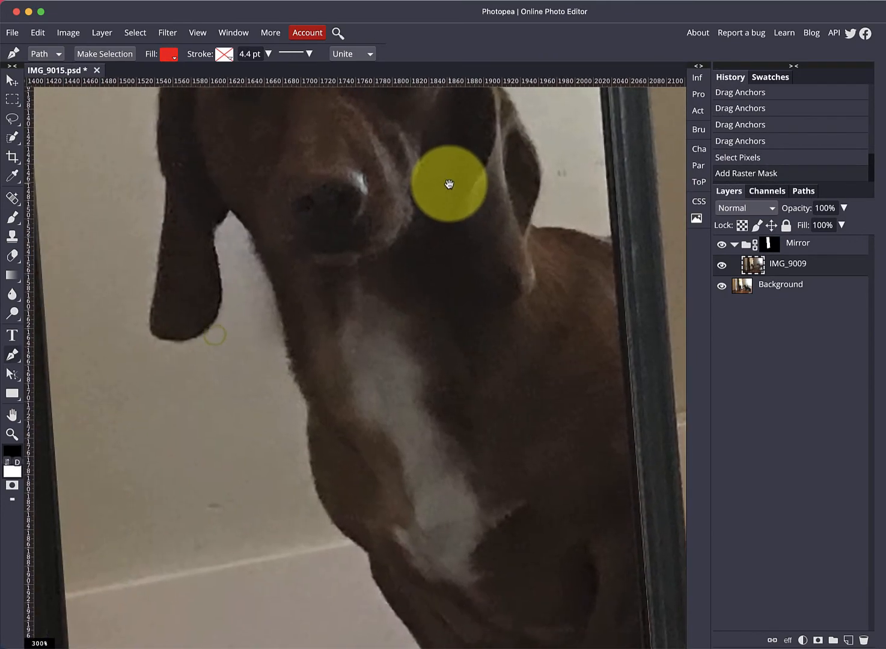
pyautogui.click(13, 80)
pyautogui.moveTo(341, 211); pyautogui.dragTo(449, 211)
pyautogui.moveTo(471, 291); pyautogui.dragTo(451, 282)
# Step: Examine the repositioned dog and the mirror edges at closer zoom
pyautogui.hotkey('ctrl', '-')
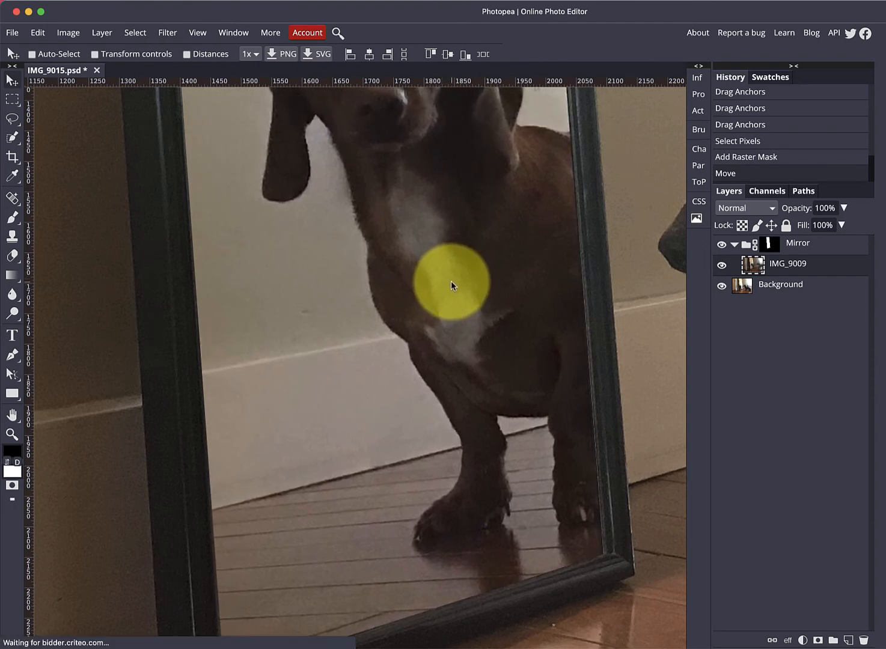
pyautogui.moveTo(414, 129); pyautogui.dragTo(446, 491)
pyautogui.moveTo(457, 286); pyautogui.dragTo(473, 479)
pyautogui.moveTo(477, 221); pyautogui.dragTo(493, 435)
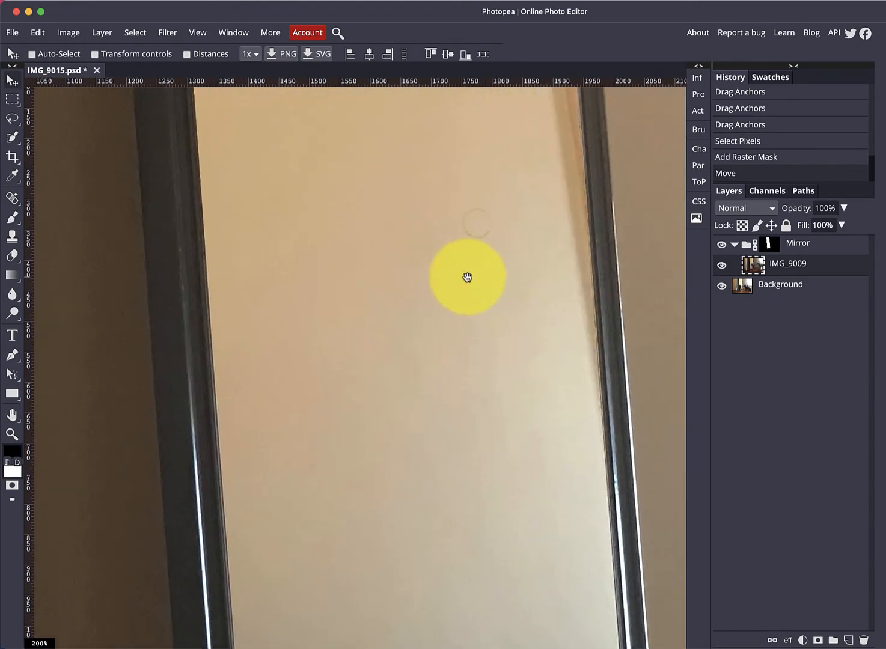
pyautogui.moveTo(468, 277); pyautogui.dragTo(501, 219)
pyautogui.moveTo(467, 415); pyautogui.dragTo(467, 155)
pyautogui.moveTo(456, 341); pyautogui.dragTo(458, 91)
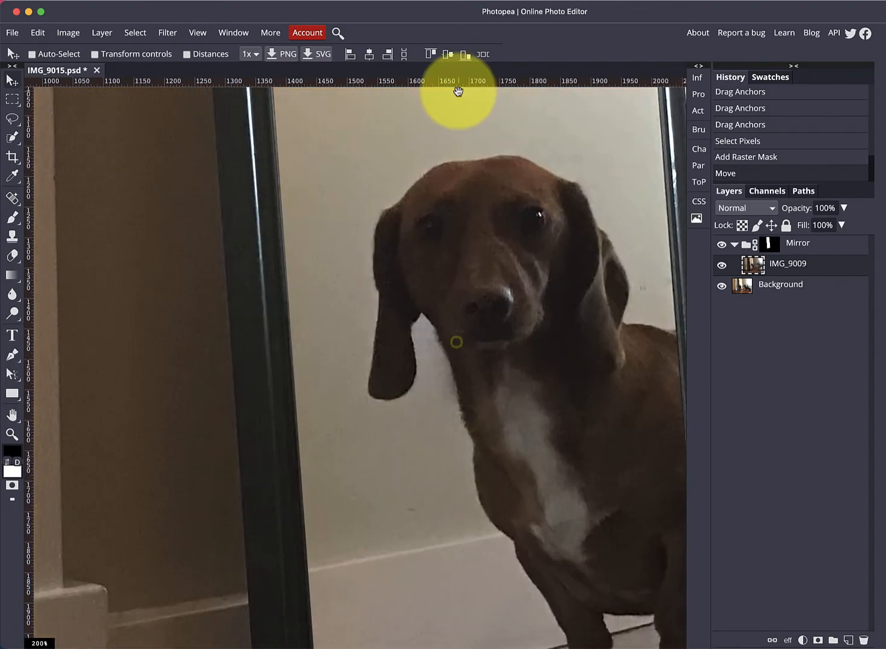
pyautogui.moveTo(464, 269); pyautogui.dragTo(457, 178)
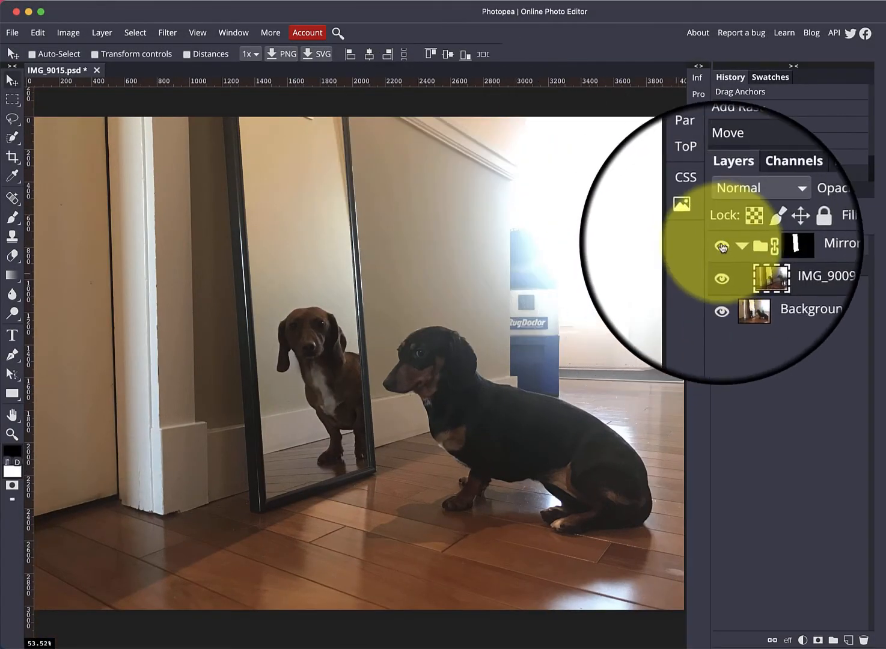
# Step: Toggle the Mirror folder's visibility repeatedly to compare the composite with the original photo
pyautogui.click(721, 246)
pyautogui.click(721, 247)
pyautogui.click(722, 246)
pyautogui.click(722, 246)
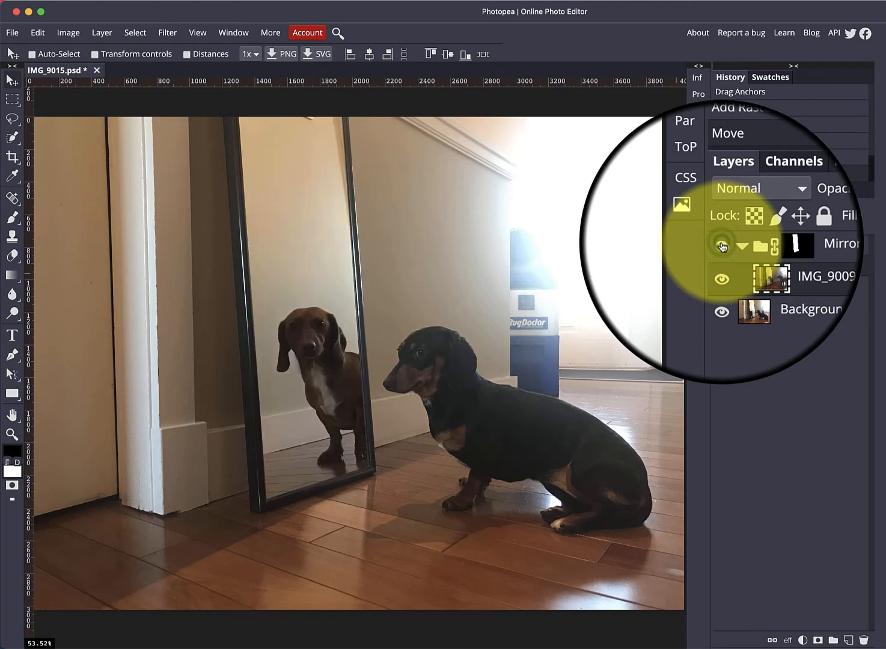
pyautogui.click(722, 247)
pyautogui.click(722, 247)
pyautogui.click(722, 246)
pyautogui.click(722, 246)
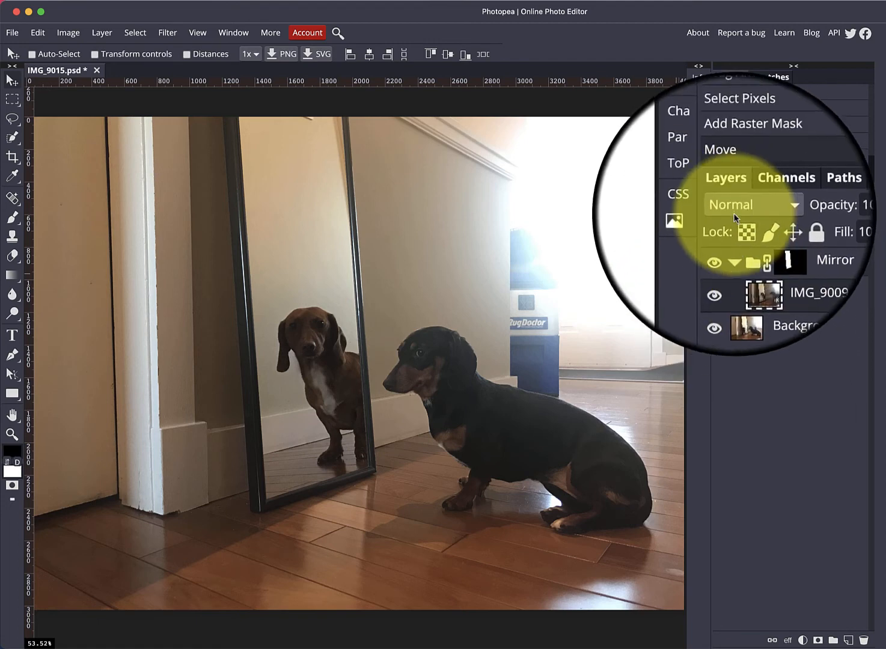
# Step: Collapse the Mirror folder and add a Curves adjustment layer above it
pyautogui.click(728, 244)
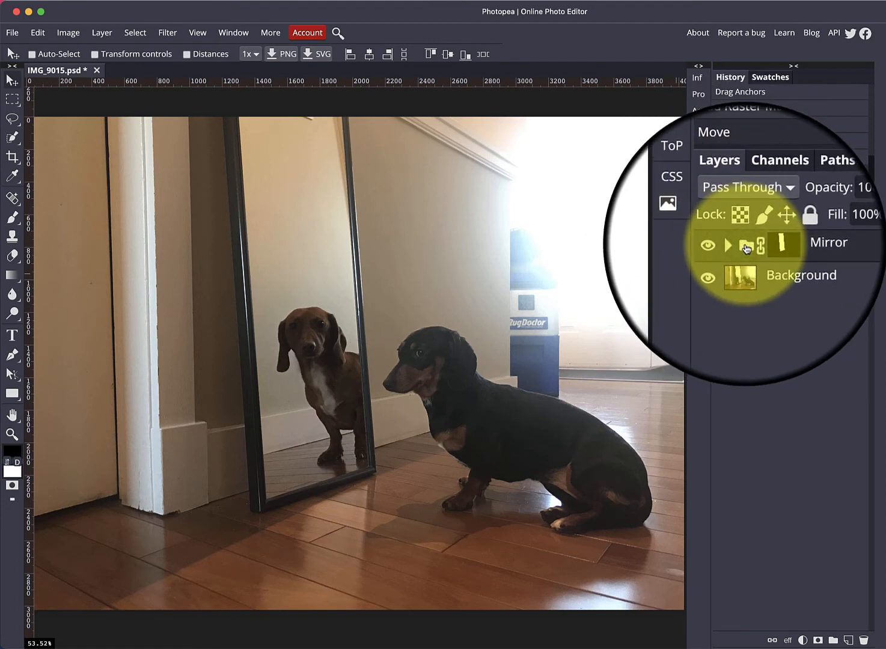
pyautogui.click(802, 640)
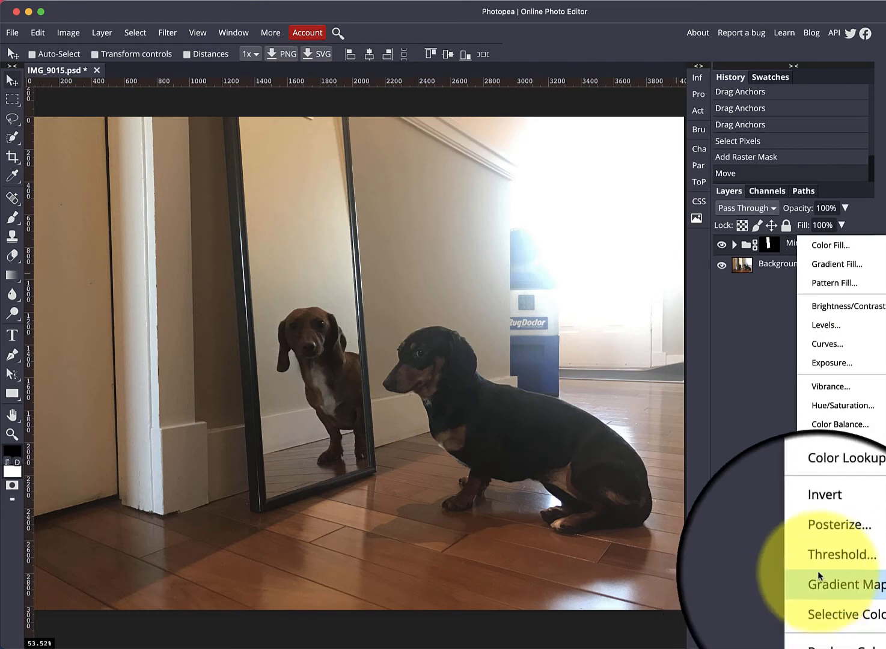
pyautogui.click(829, 351)
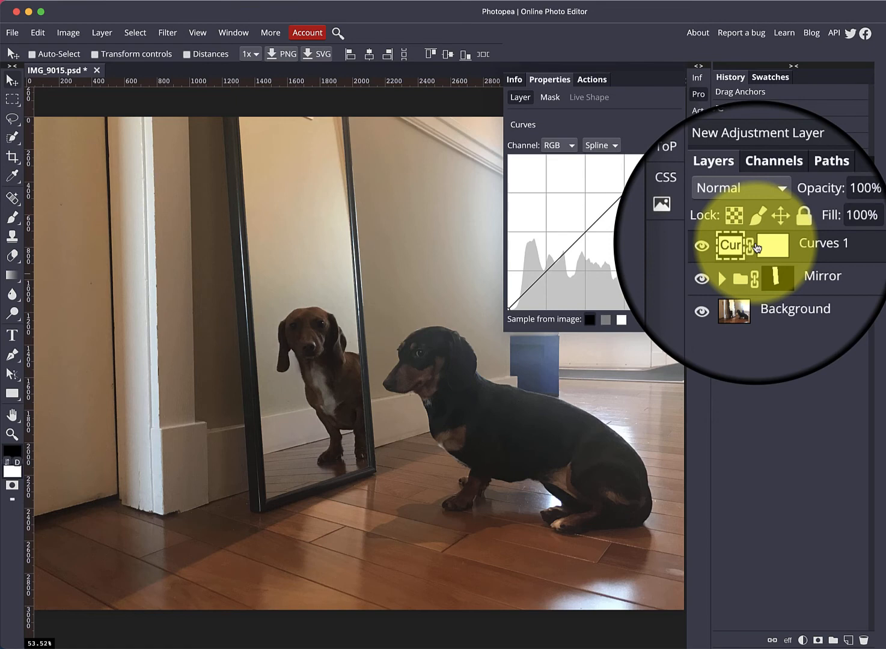
# Step: Brighten the whole image by raising the midpoint of the Curves 1 adjustment curve
pyautogui.click(728, 262)
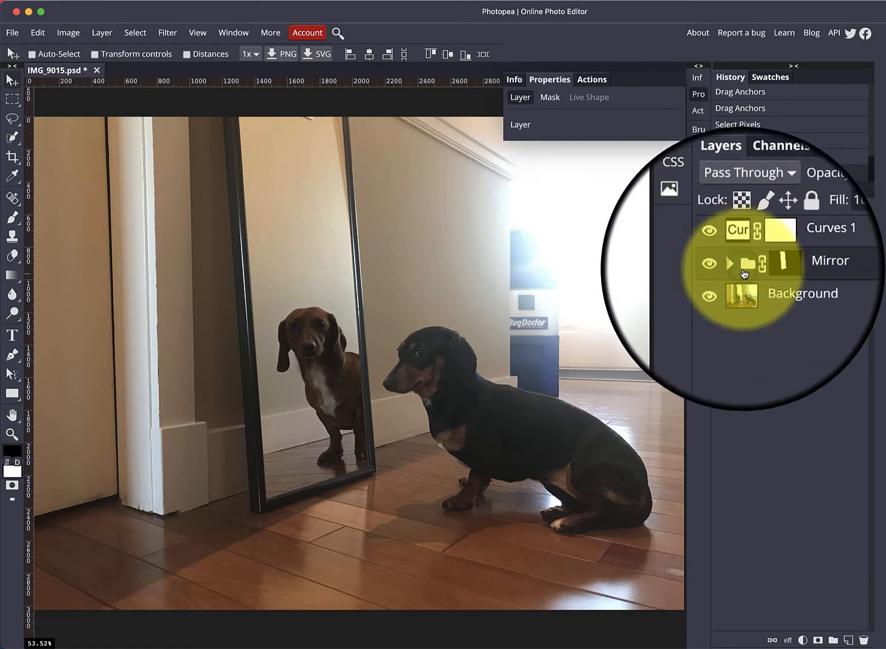
pyautogui.click(742, 295)
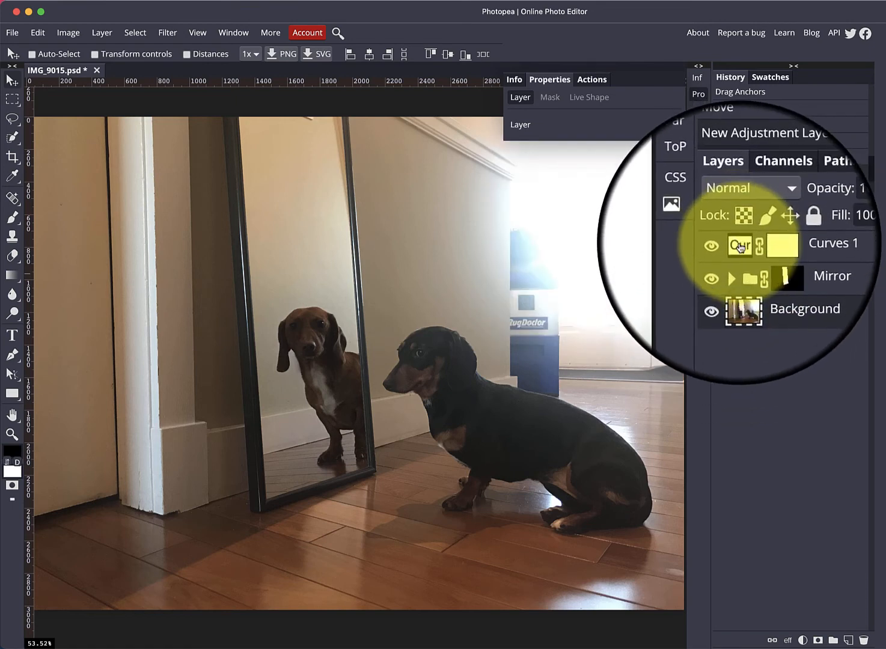
pyautogui.click(740, 245)
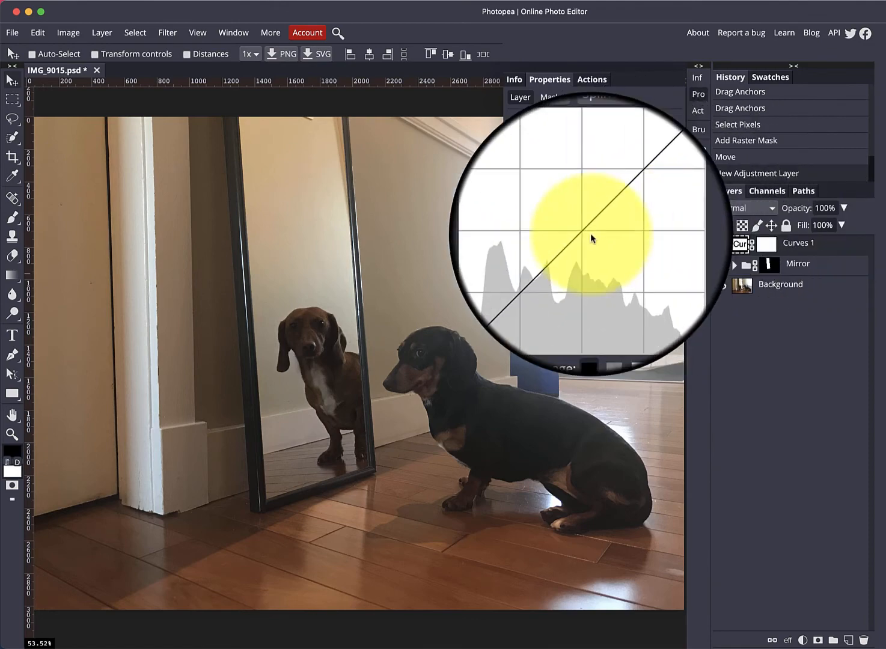
pyautogui.click(586, 231)
pyautogui.moveTo(585, 229); pyautogui.dragTo(566, 214)
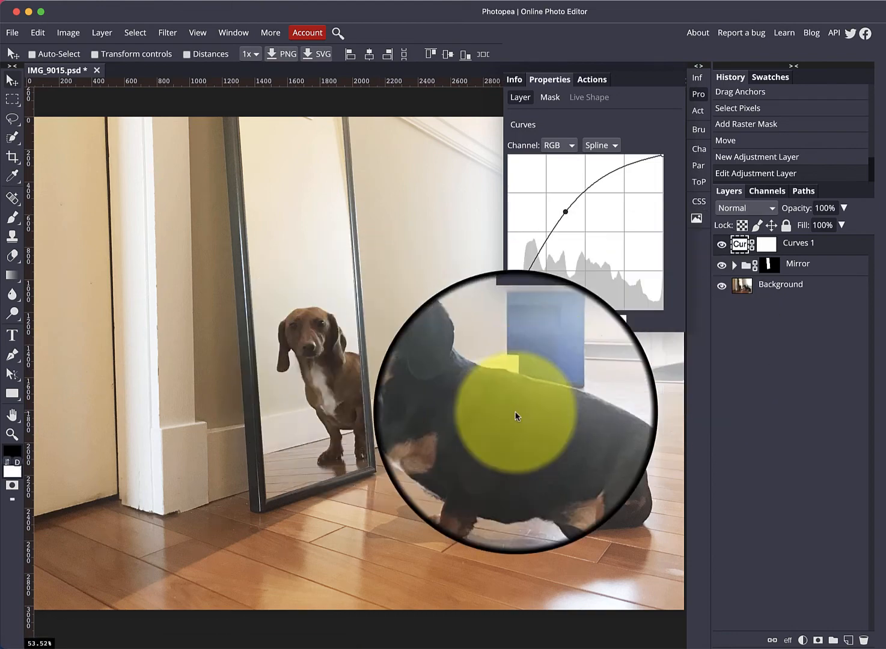
pyautogui.click(742, 290)
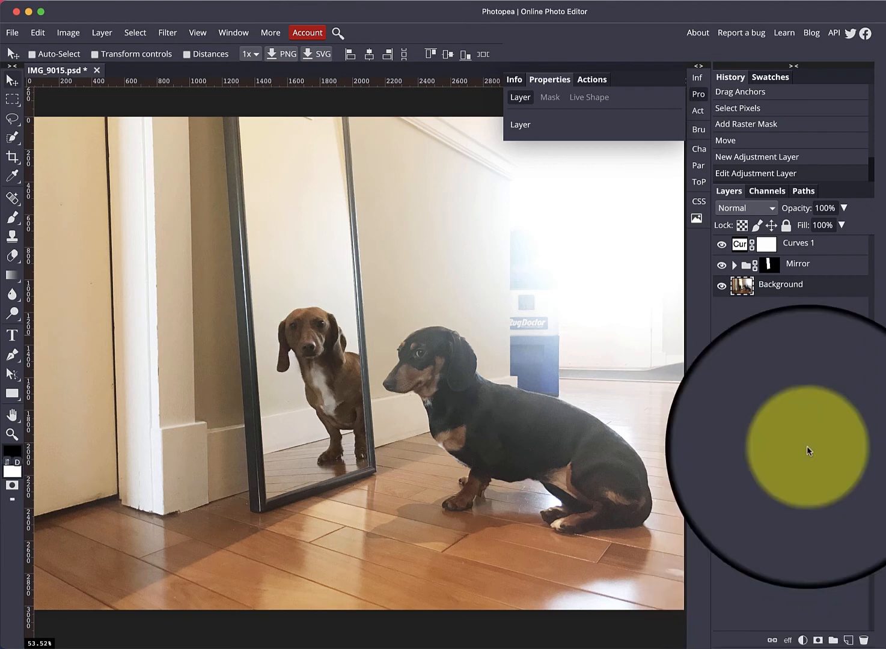
# Step: Add a Levels adjustment layer above the Background and set the black input to 6, midtones to 0.82, pulling the white point in
pyautogui.click(803, 642)
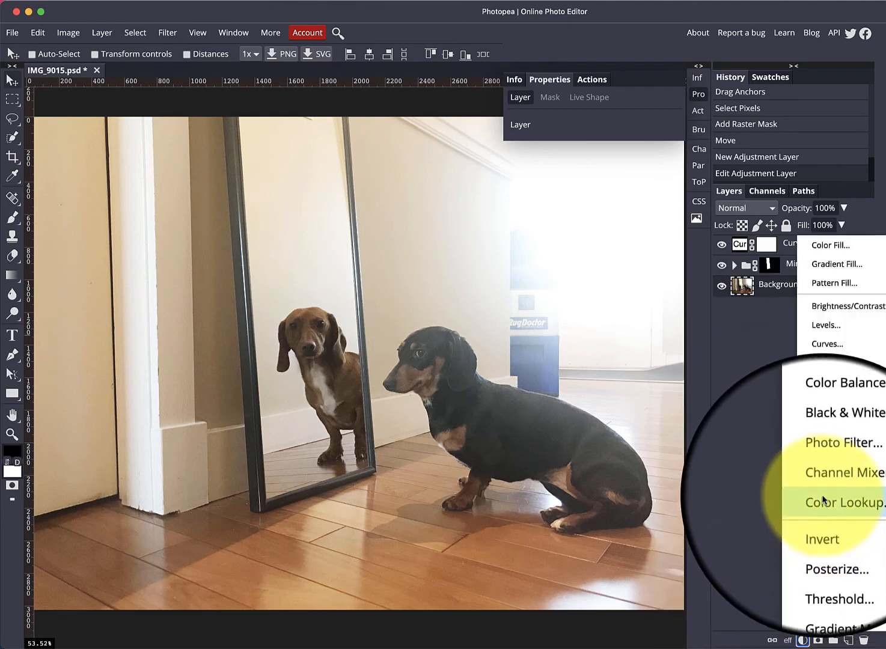
pyautogui.click(830, 323)
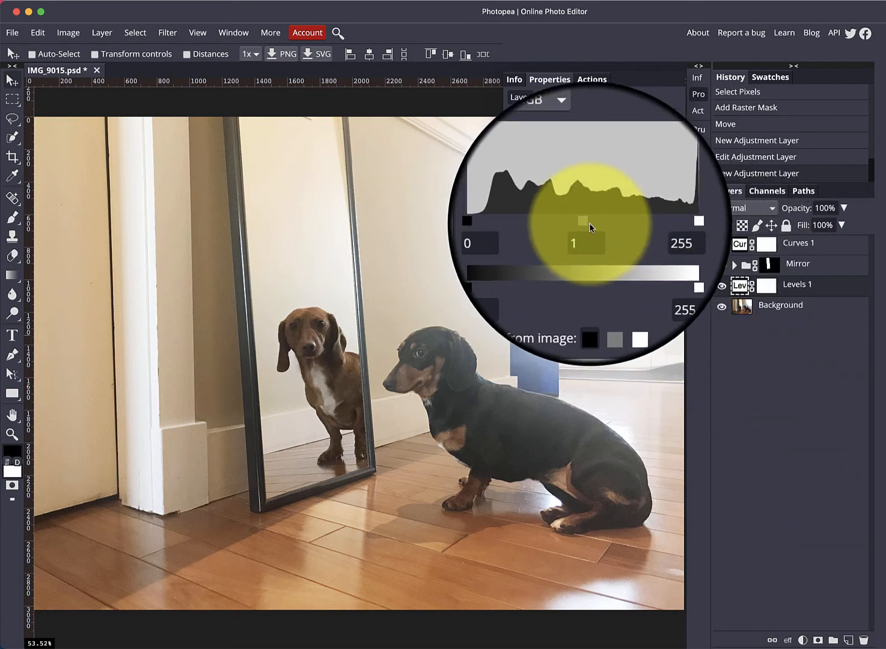
pyautogui.moveTo(588, 221)
pyautogui.mouseDown()
pyautogui.moveTo(569, 222)
pyautogui.moveTo(634, 223)
pyautogui.moveTo(582, 221)
pyautogui.moveTo(585, 231)
pyautogui.moveTo(591, 226)
pyautogui.mouseUp()
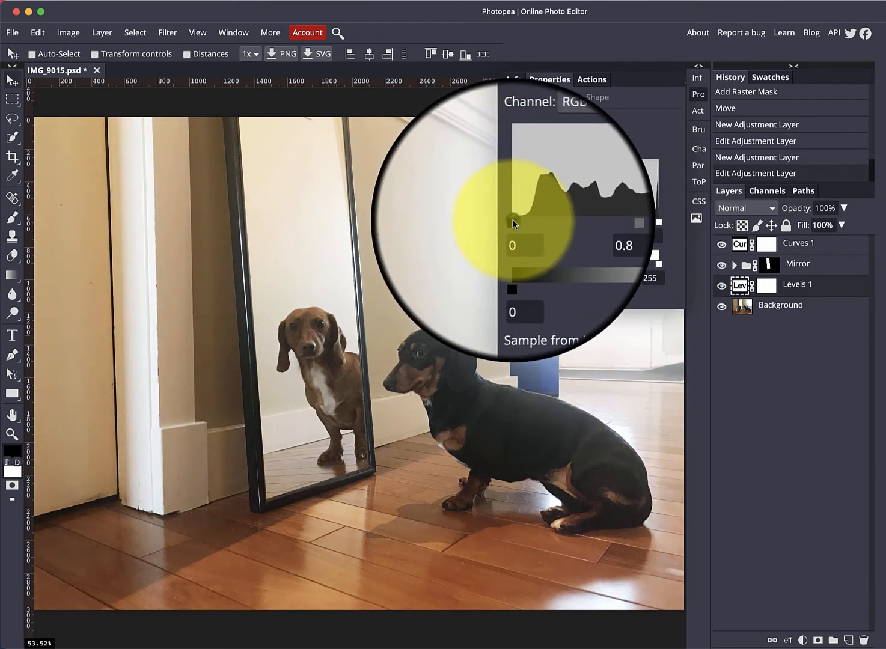
pyautogui.moveTo(512, 223); pyautogui.dragTo(515, 225)
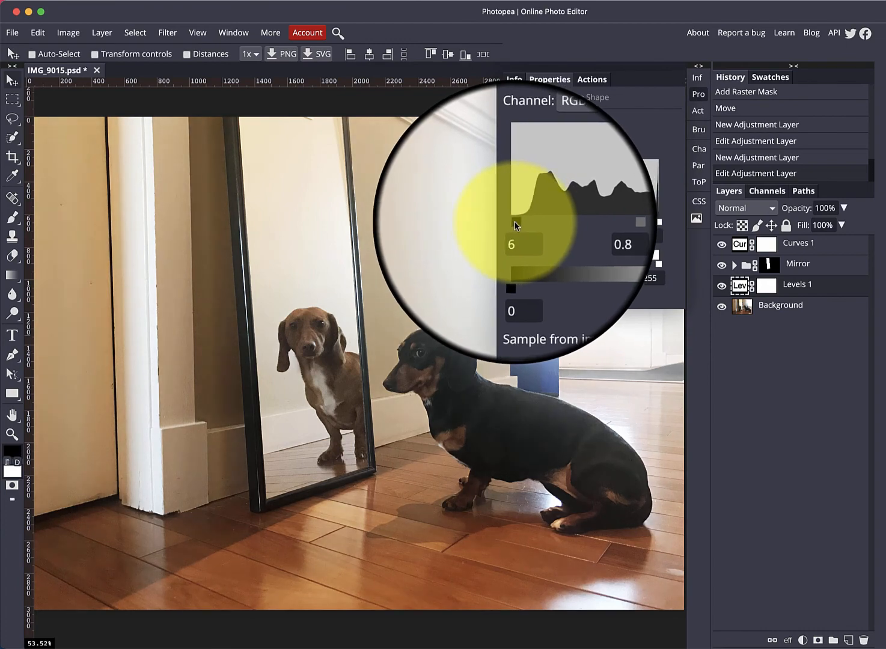
pyautogui.moveTo(657, 223); pyautogui.dragTo(629, 222)
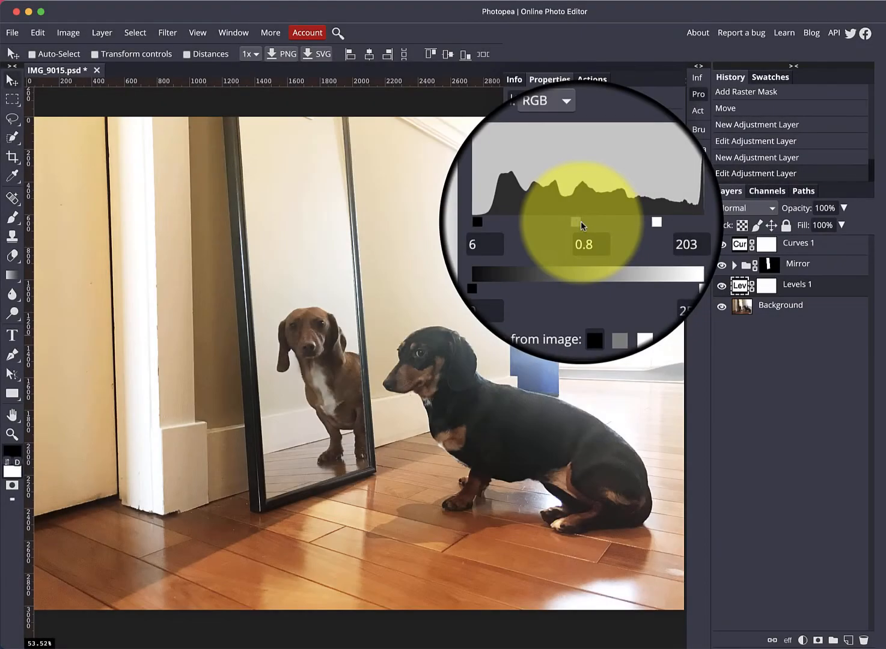
pyautogui.moveTo(579, 222); pyautogui.dragTo(576, 221)
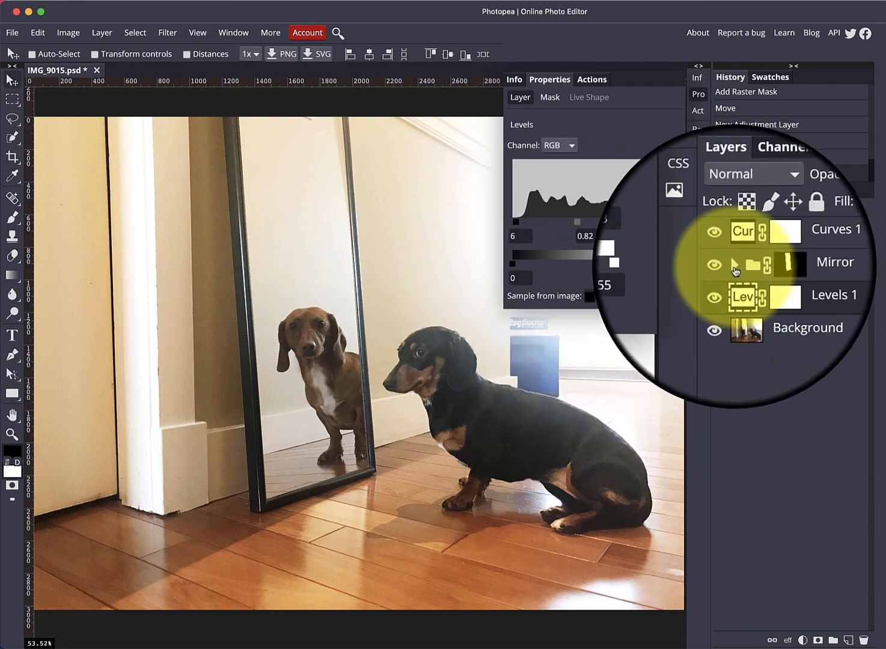
# Step: Expand the Mirror folder, select the IMG_9009 layer and add a Photo Filter adjustment layer above it
pyautogui.click(734, 271)
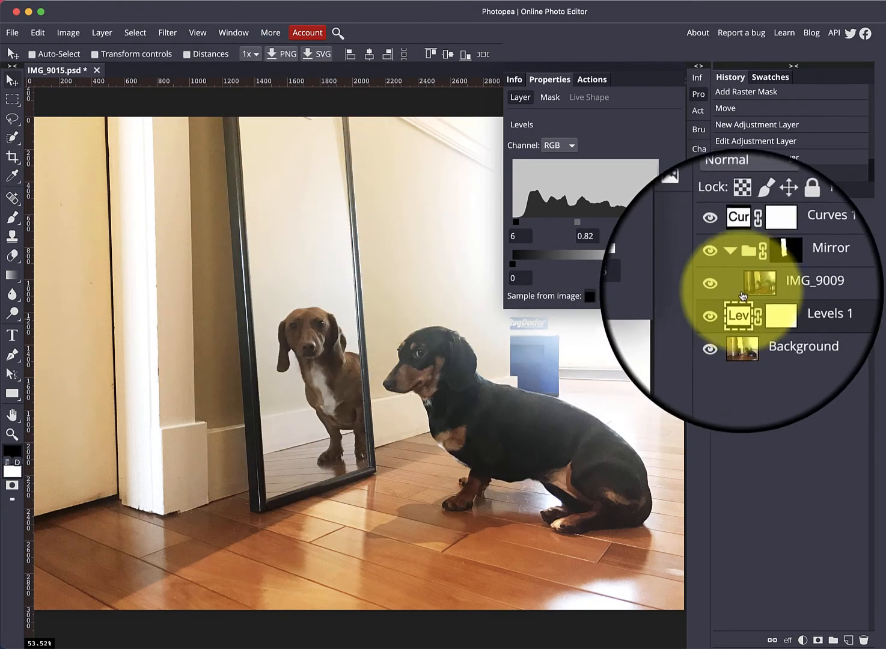
pyautogui.click(754, 291)
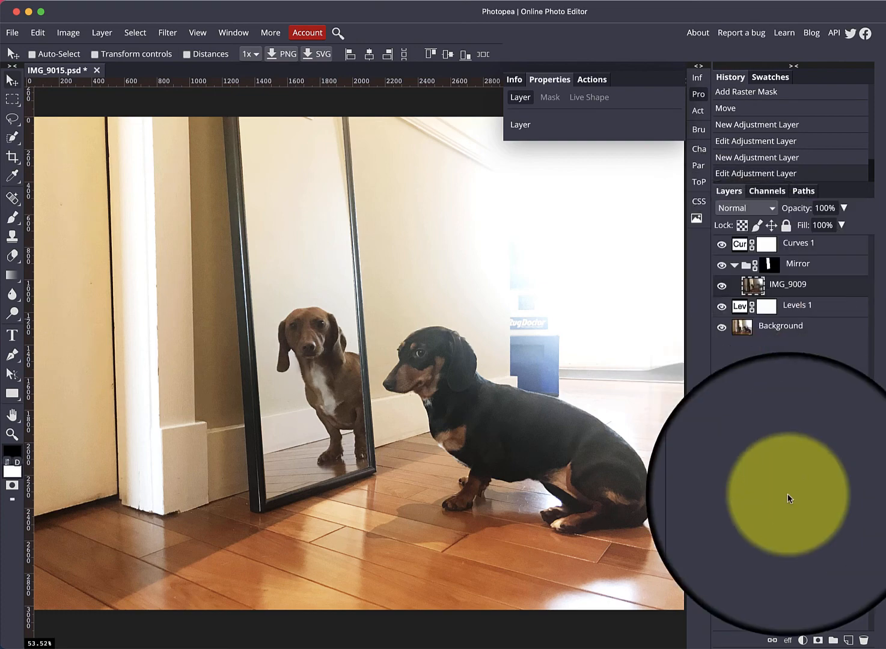
pyautogui.click(802, 641)
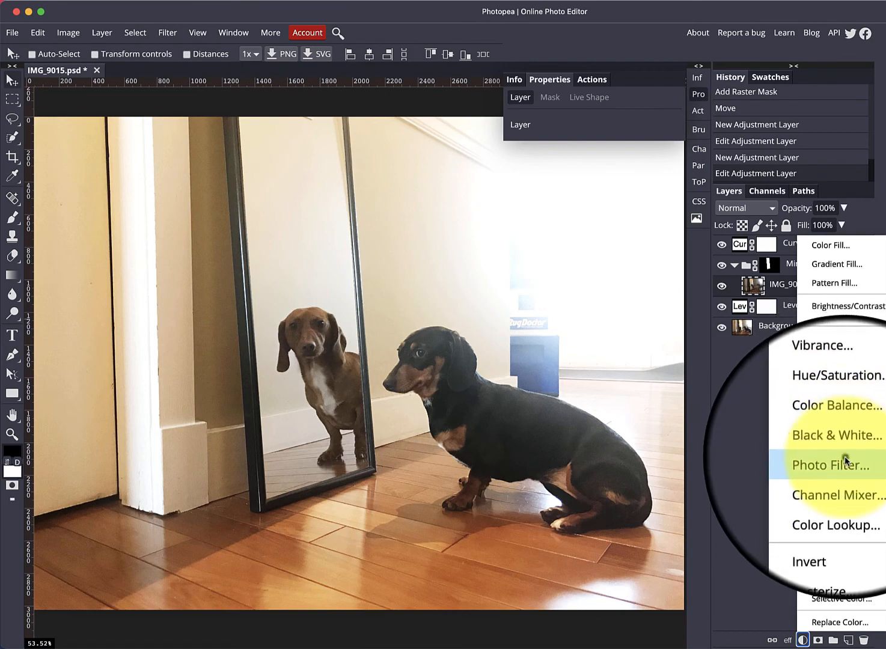
pyautogui.click(844, 457)
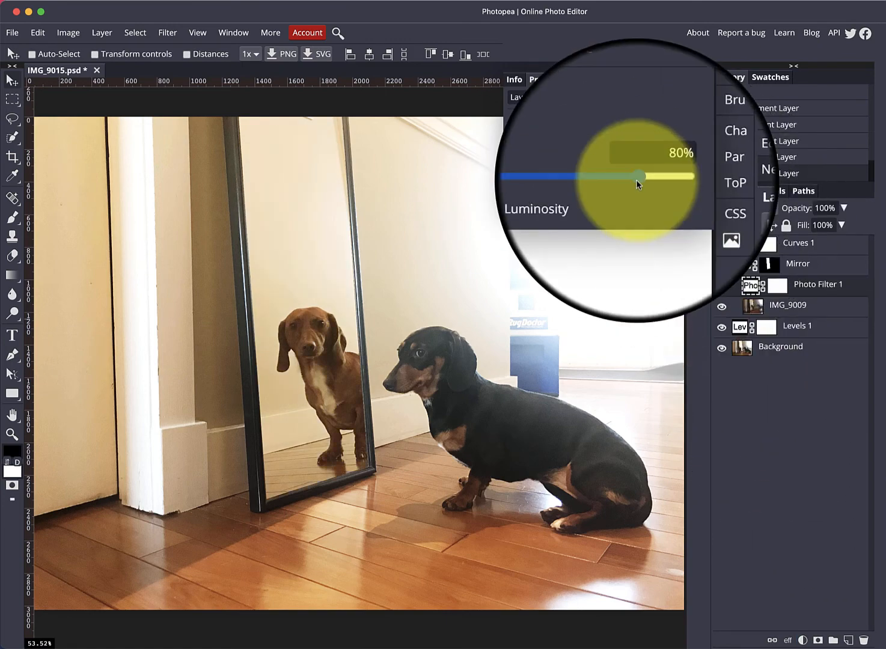
# Step: Set the Photo Filter colour to orange ec8900, density to 100% with Preserve Luminosity, and blend mode to Color
pyautogui.click(517, 146)
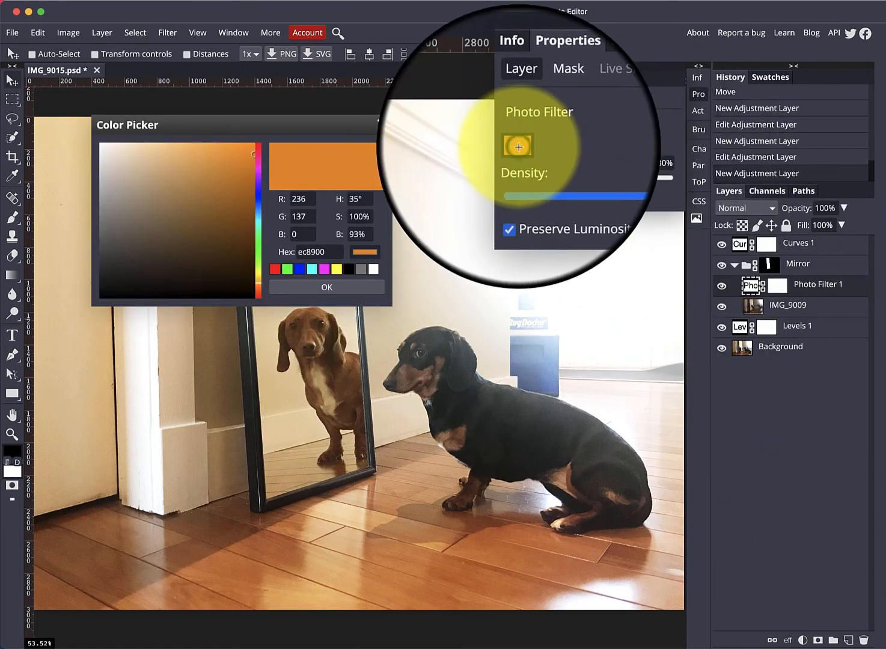
pyautogui.click(311, 287)
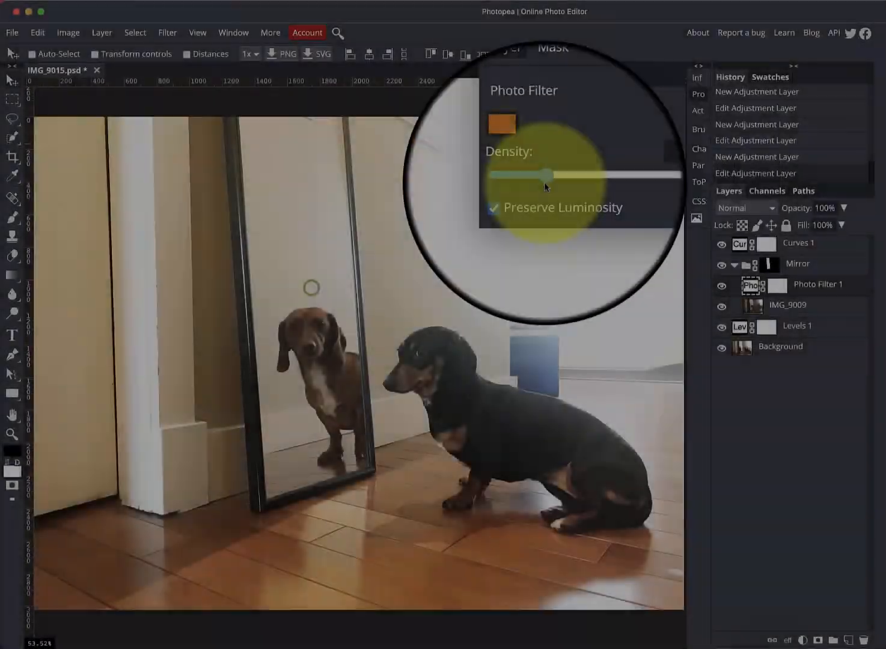
pyautogui.moveTo(639, 178)
pyautogui.mouseDown()
pyautogui.moveTo(655, 178)
pyautogui.moveTo(645, 180)
pyautogui.mouseUp()
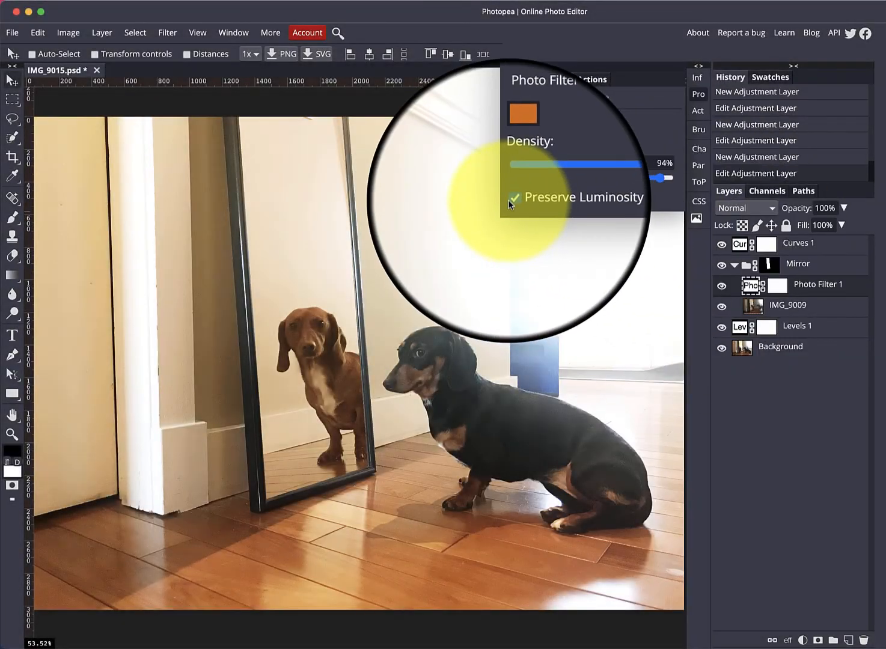
pyautogui.click(512, 198)
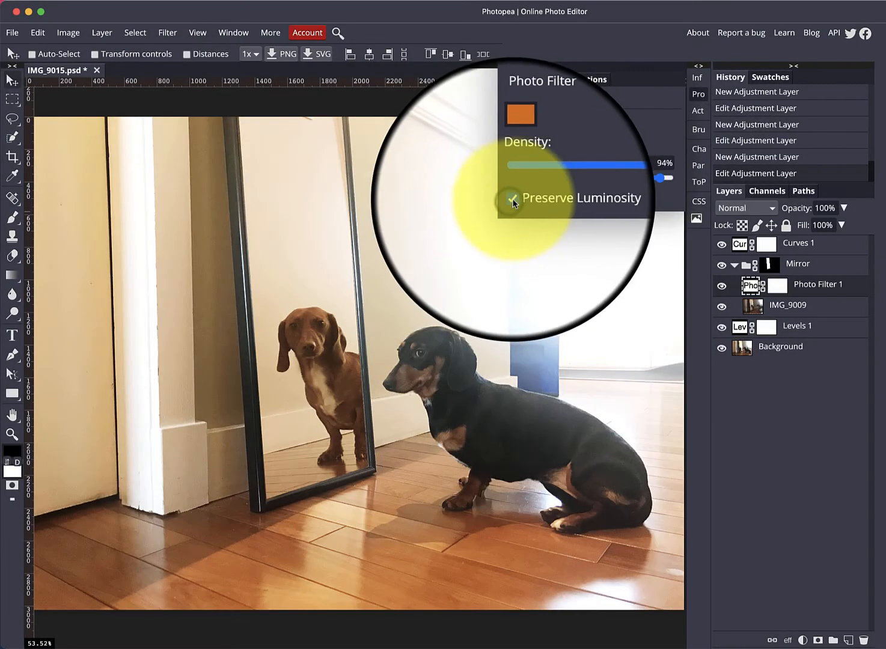
pyautogui.moveTo(663, 179); pyautogui.dragTo(668, 175)
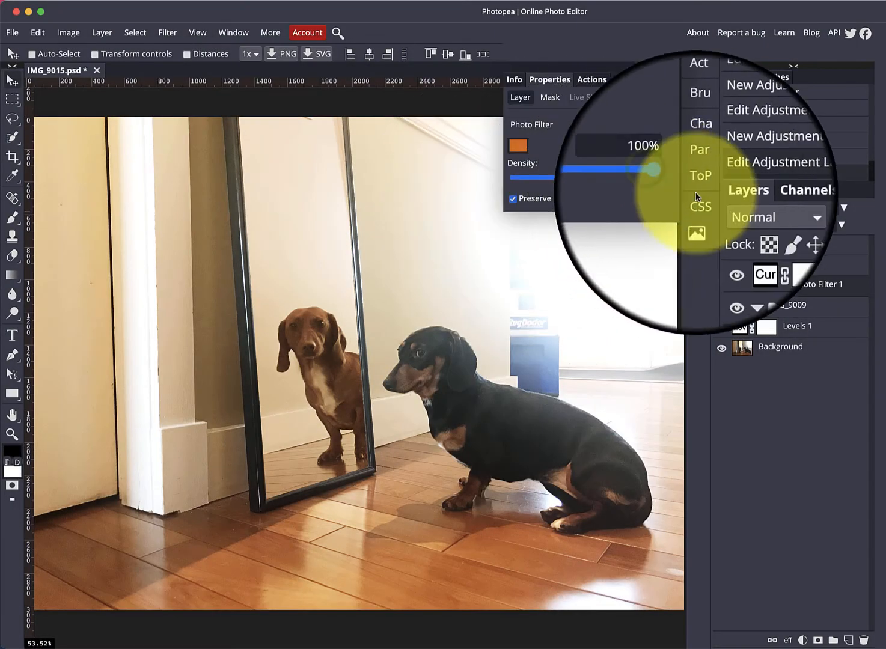
pyautogui.click(728, 209)
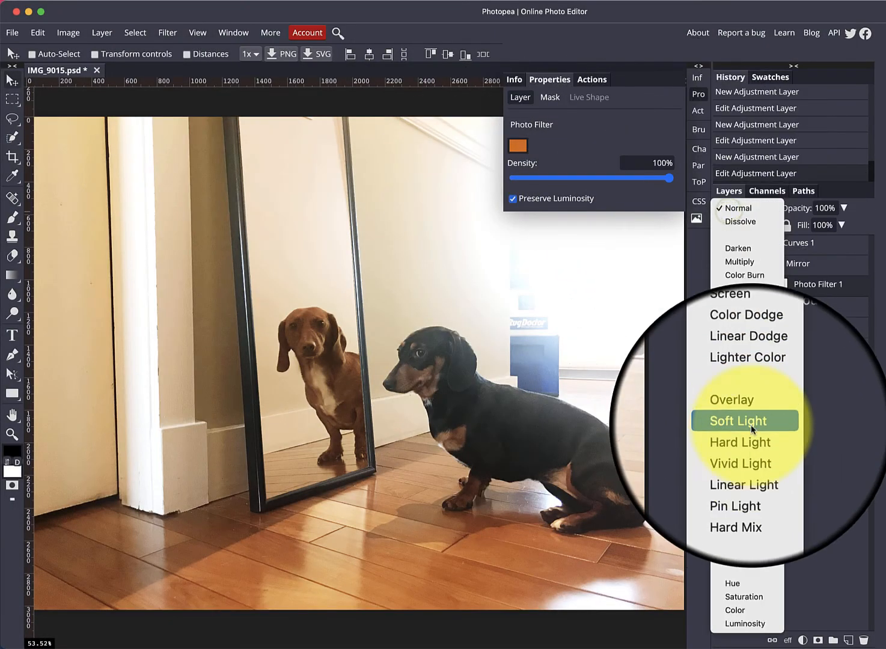
pyautogui.click(736, 610)
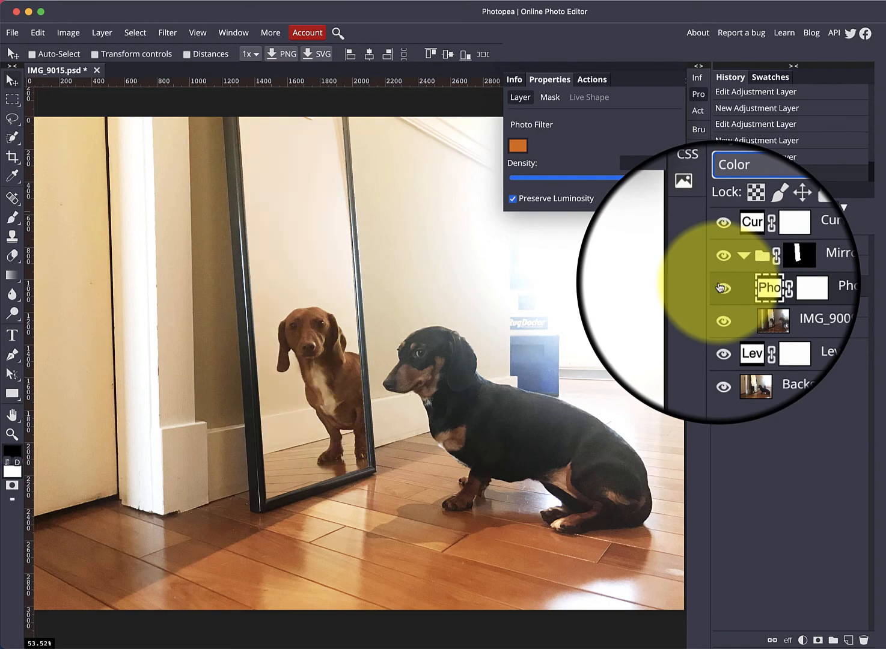
# Step: Clip the Photo Filter 1 layer to the IMG_9009 layer as a clipping mask
pyautogui.click(723, 289)
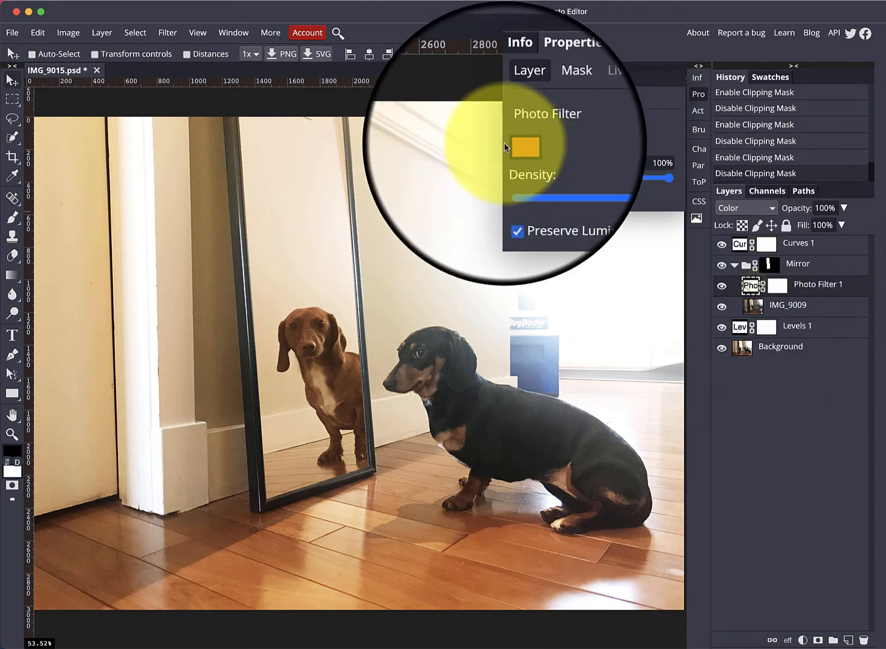
pyautogui.click(135, 33)
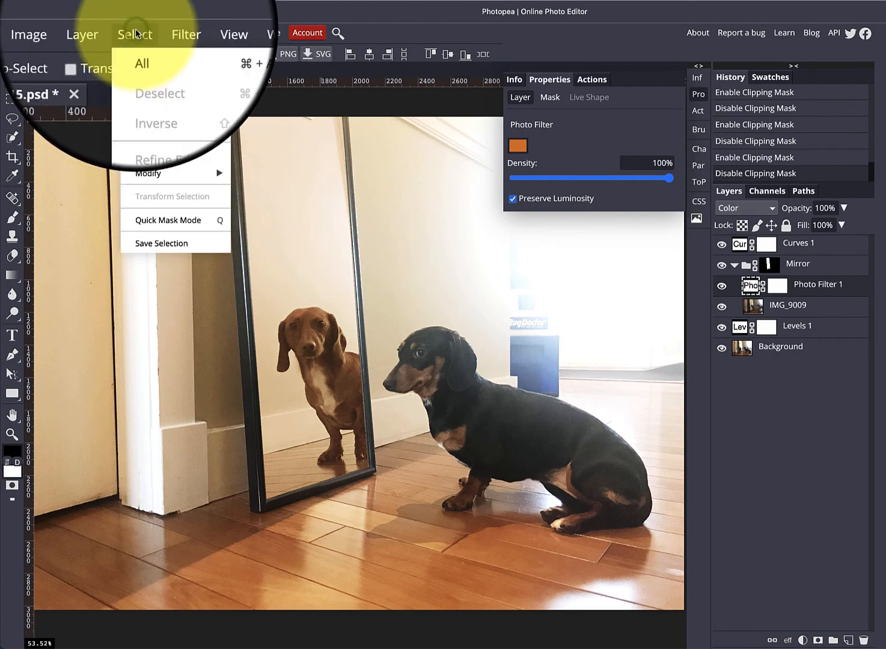
pyautogui.moveTo(102, 36)
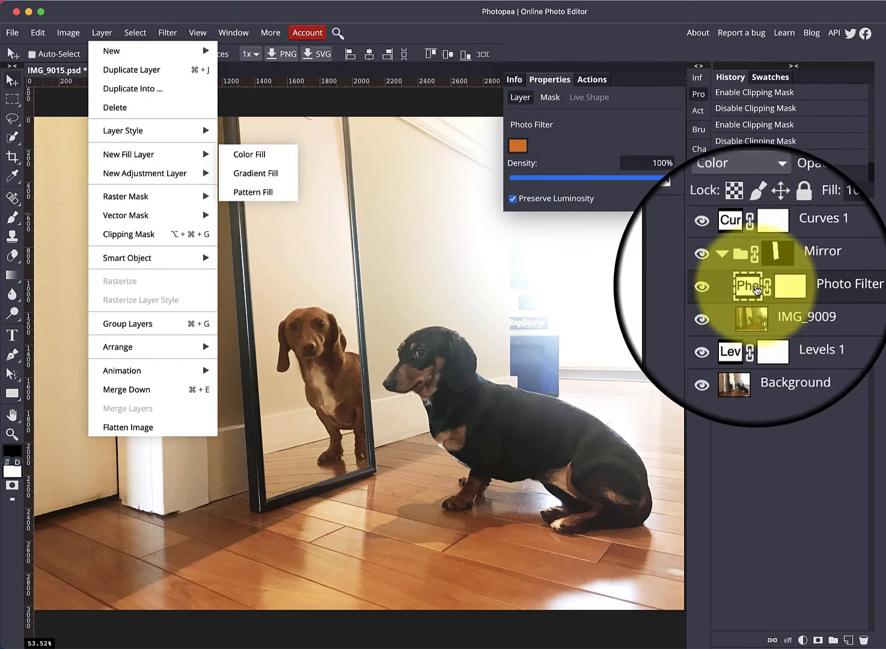
pyautogui.click(756, 291)
pyautogui.click(103, 33)
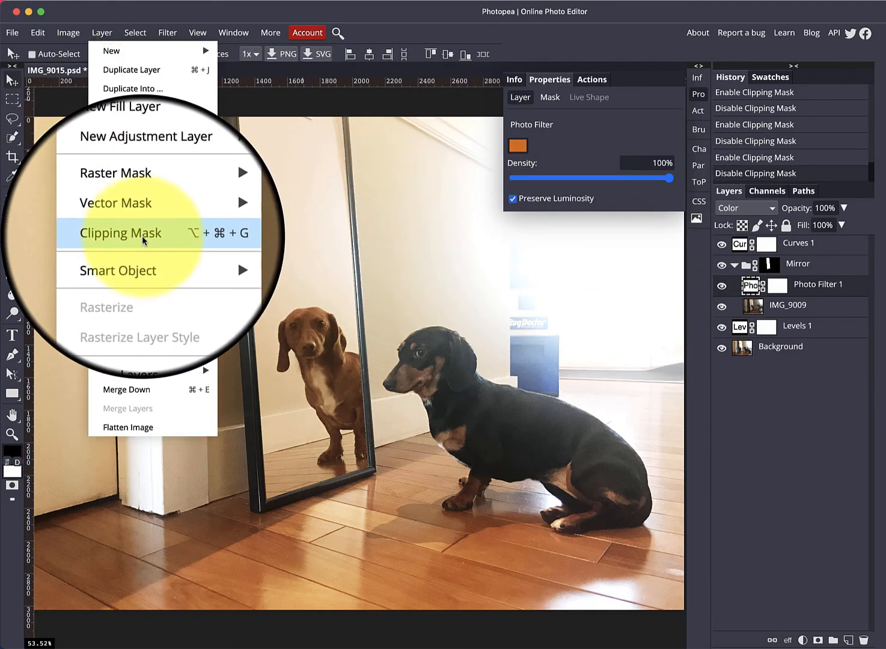
pyautogui.click(142, 235)
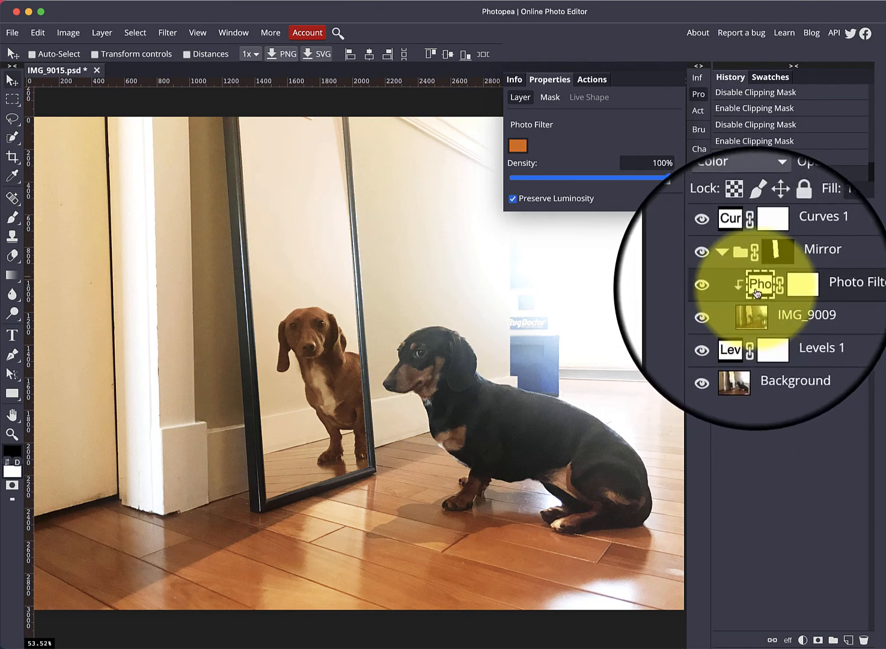
# Step: Toggle the Curves 1 layer's visibility repeatedly to compare the image with and without it
pyautogui.click(756, 309)
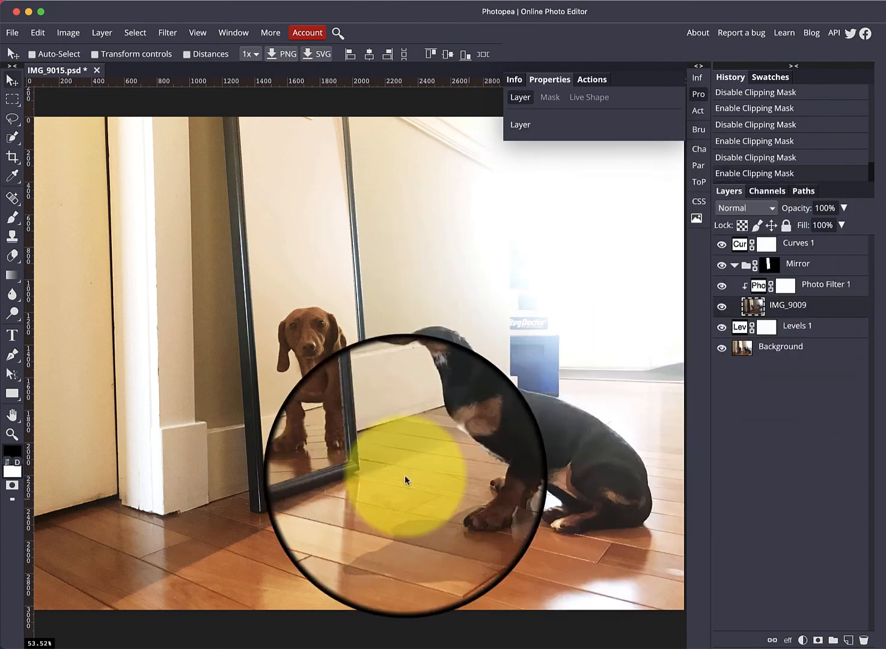
pyautogui.click(740, 244)
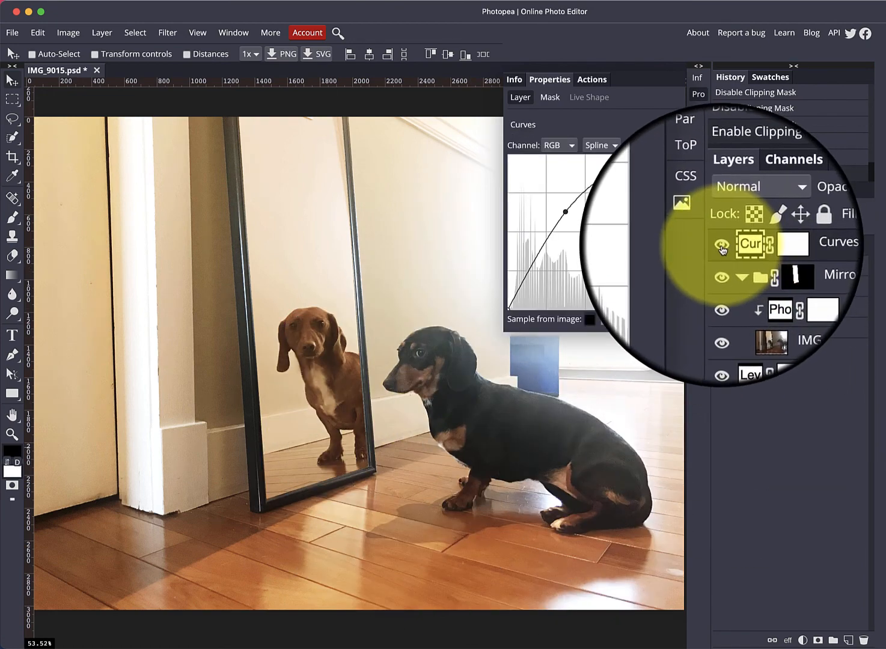
pyautogui.click(722, 245)
pyautogui.click(722, 246)
pyautogui.click(722, 245)
pyautogui.click(722, 245)
pyautogui.click(722, 245)
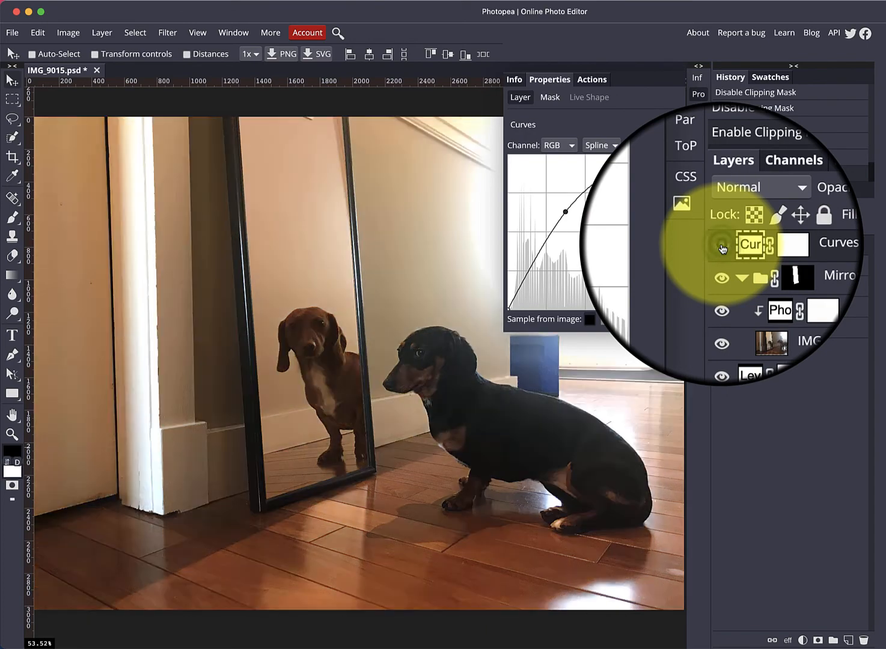
pyautogui.click(722, 246)
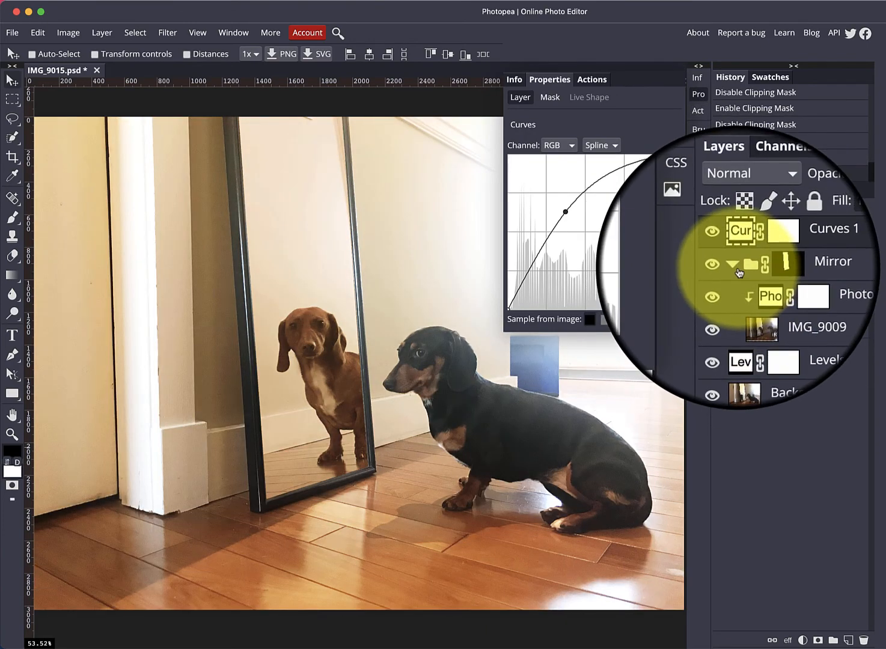
# Step: Collapse the Mirror folder and toggle the Levels 1 layer's visibility repeatedly to compare its effect
pyautogui.click(735, 266)
pyautogui.click(736, 287)
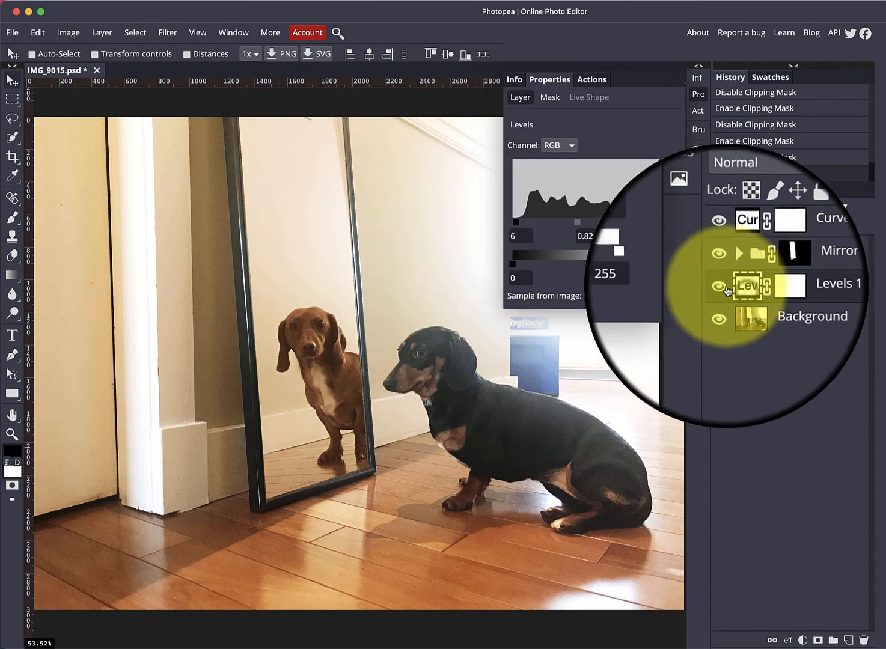
pyautogui.click(725, 289)
pyautogui.click(724, 289)
pyautogui.click(725, 289)
pyautogui.click(724, 288)
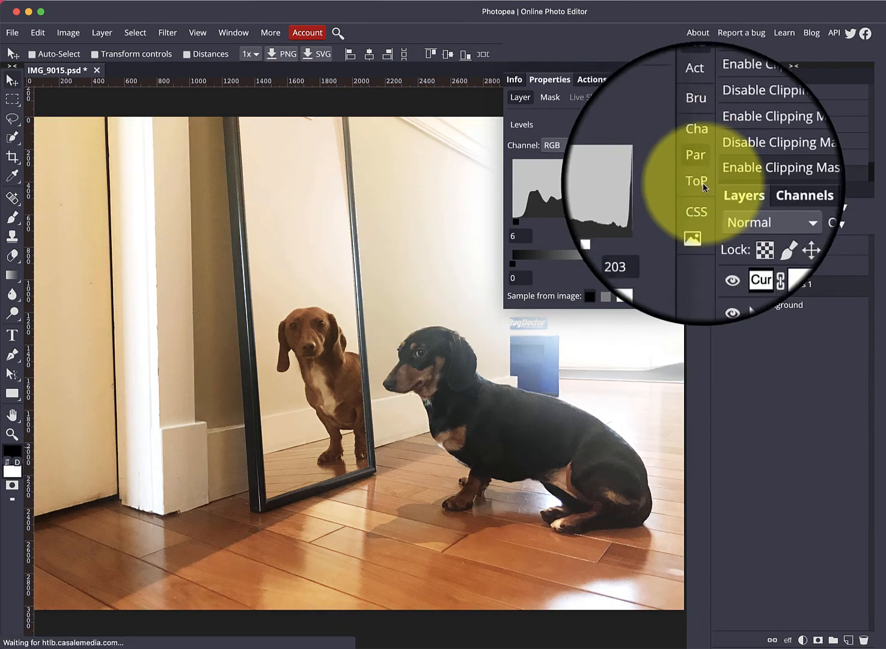
pyautogui.click(698, 95)
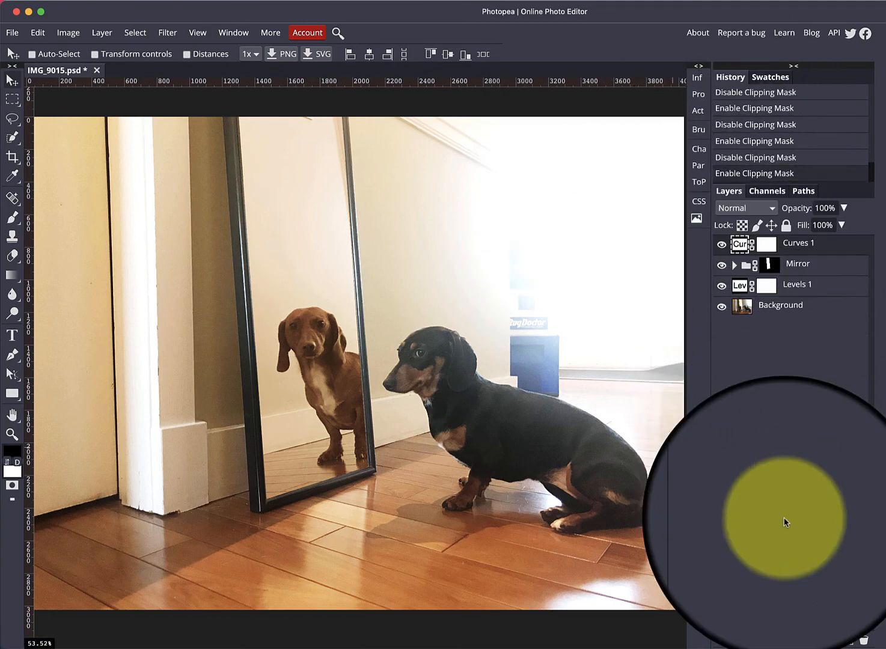
# Step: Add a black-to-white Gradient Map adjustment layer at the top to turn the image black and white
pyautogui.click(794, 641)
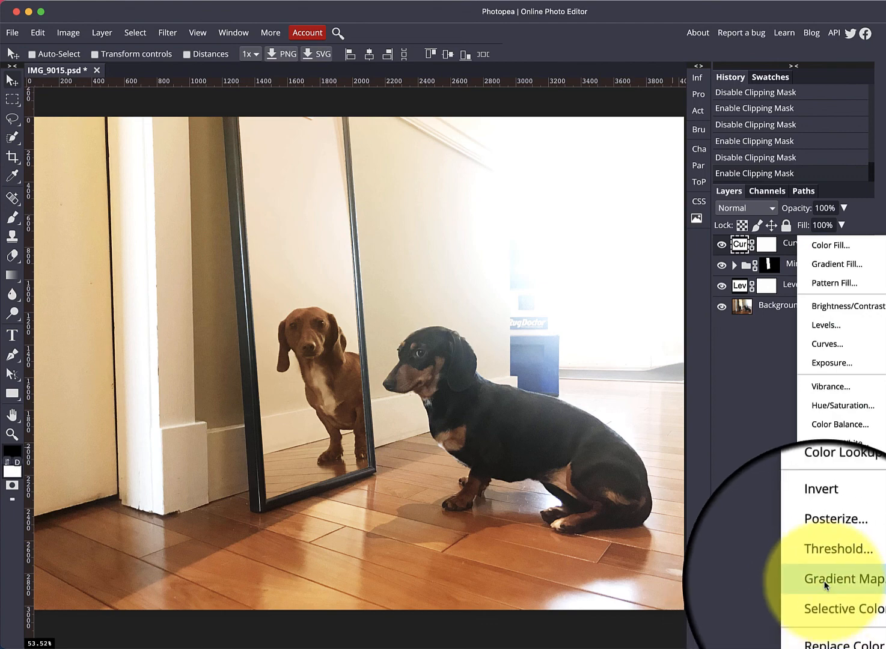
pyautogui.click(824, 582)
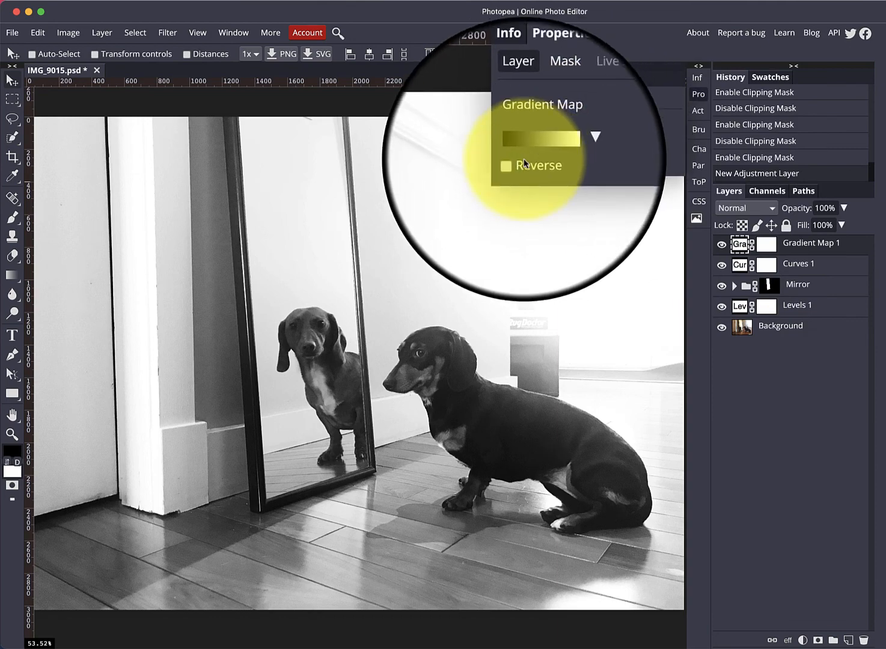
pyautogui.click(513, 163)
pyautogui.click(513, 163)
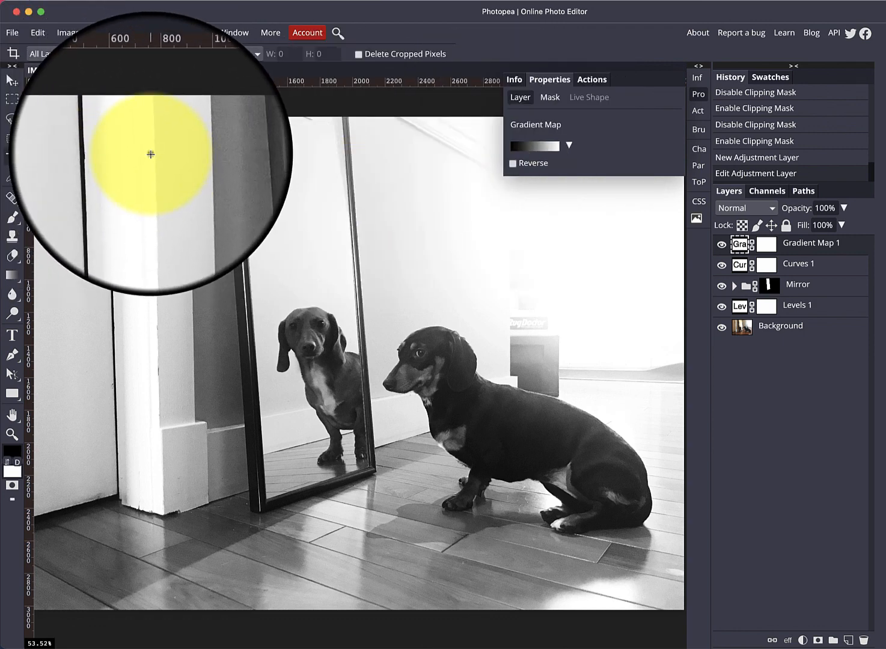
# Step: Crop the image to remove the left door edge and the top strip, deleting cropped pixels
pyautogui.moveTo(150, 154); pyautogui.dragTo(682, 598)
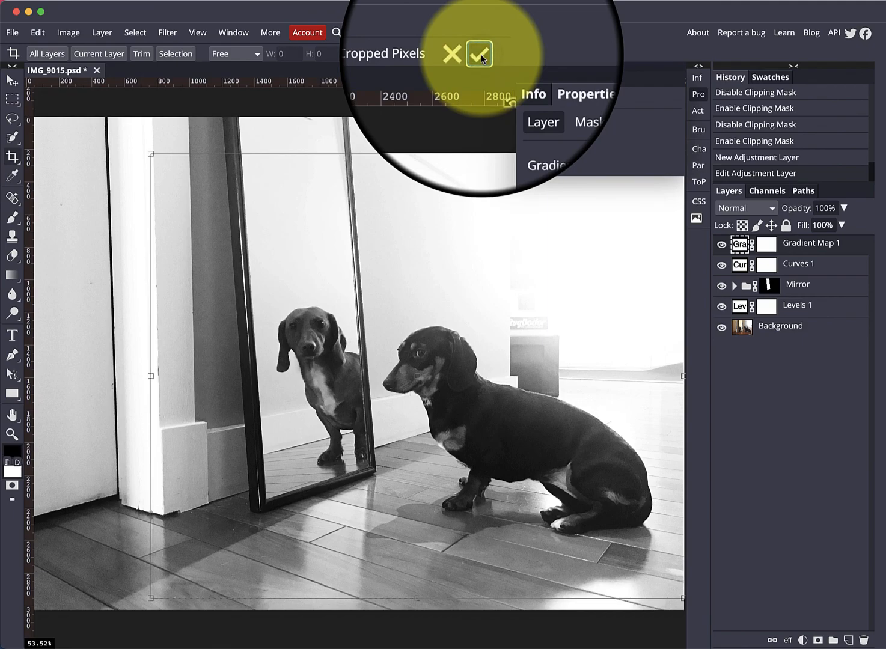
pyautogui.click(480, 56)
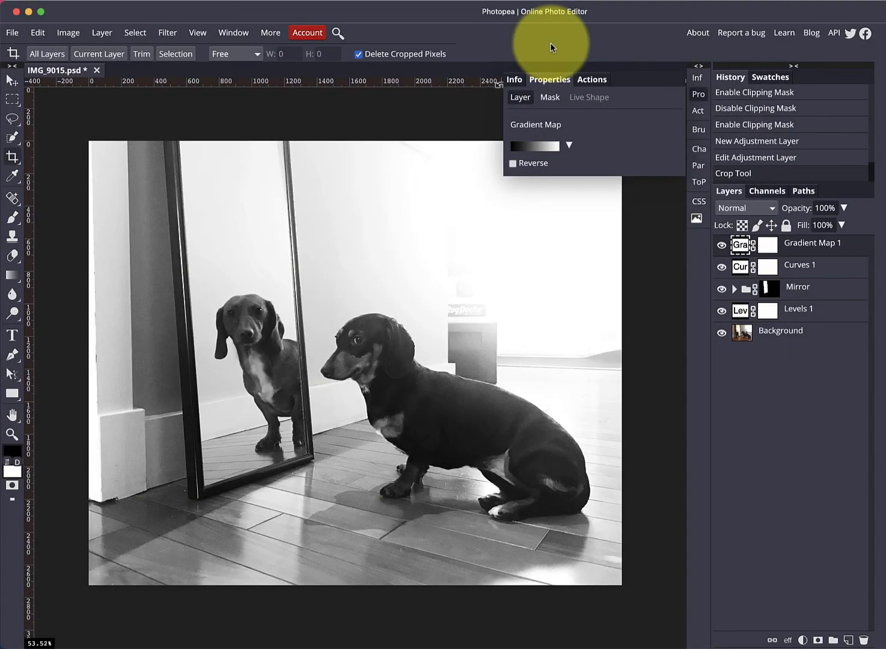
# Step: Open the export options to save the finished image
pyautogui.click(12, 33)
pyautogui.moveTo(51, 195)
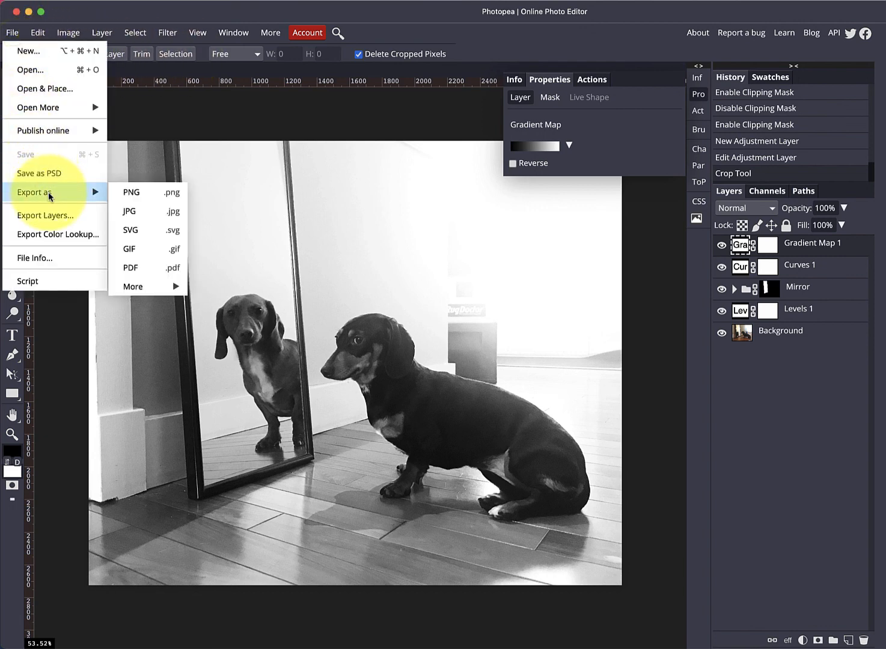